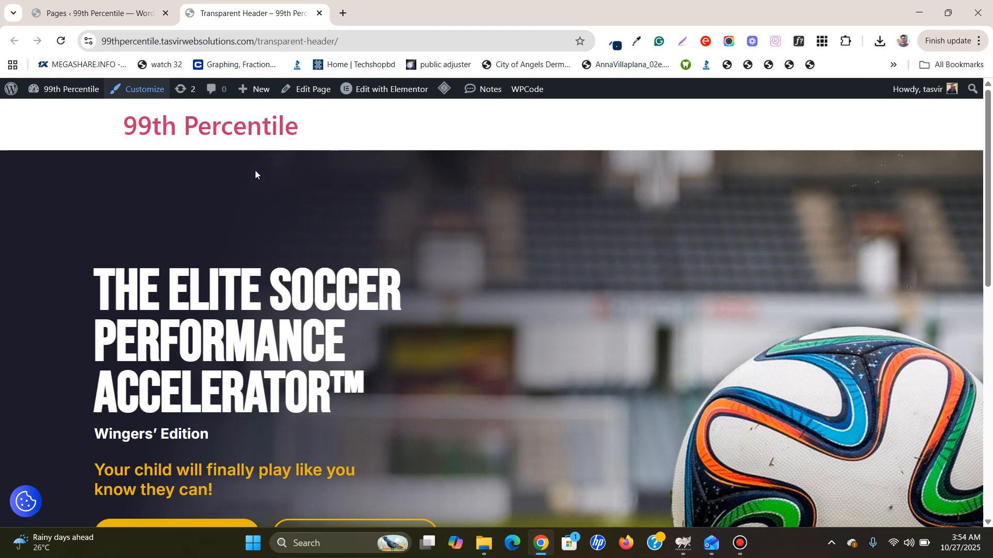
Open the site customizer in a new browser tab and go to the Site Identity settings.
right_click(135, 92)
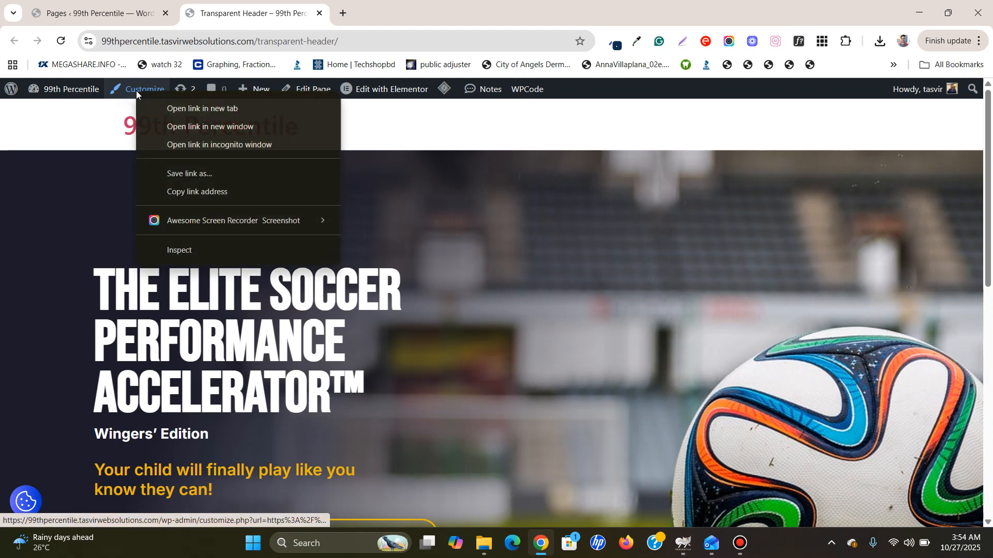
click(168, 107)
click(381, 11)
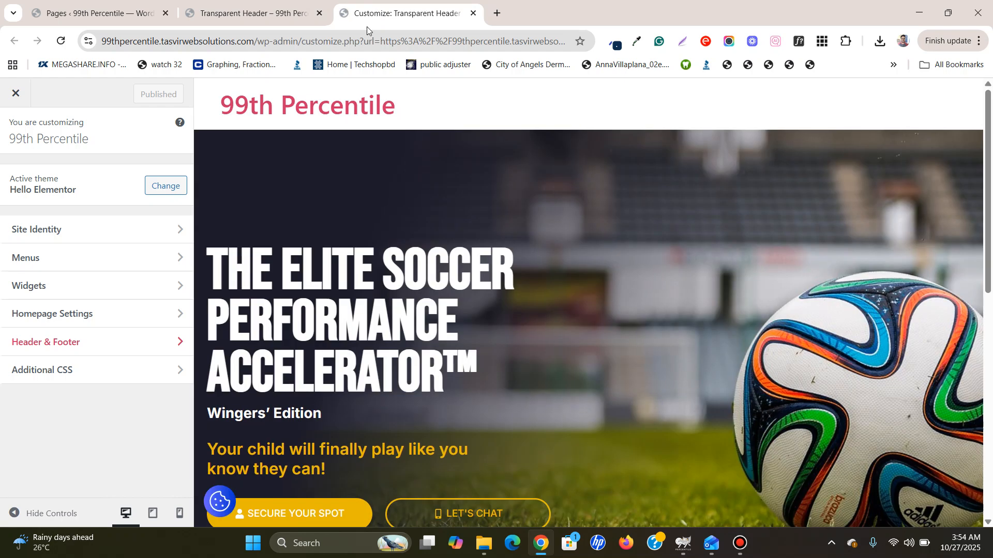
click(139, 229)
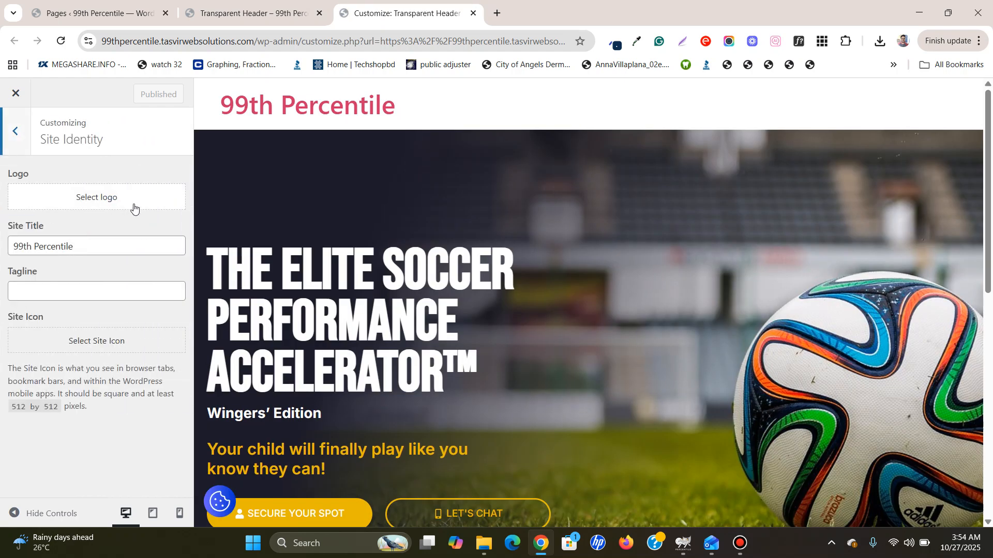
Set logo-trimmed-white.png from the media library as the site logo without cropping, publish the change and close the customizer.
click(133, 208)
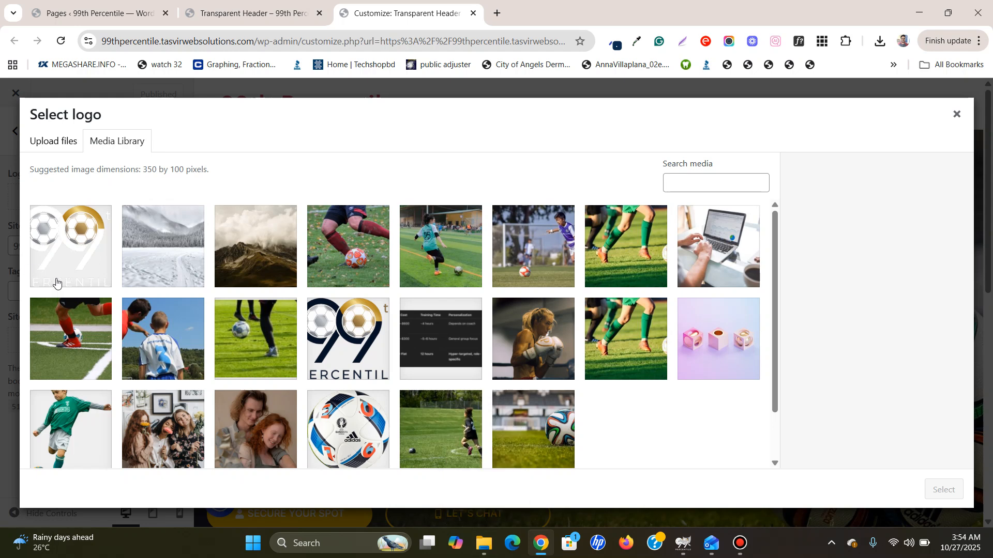
click(91, 273)
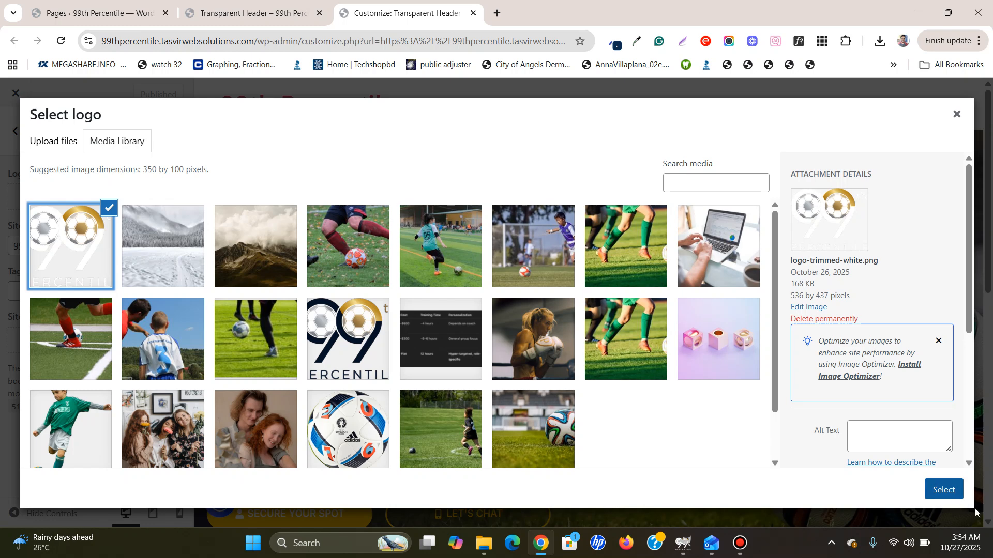
click(943, 490)
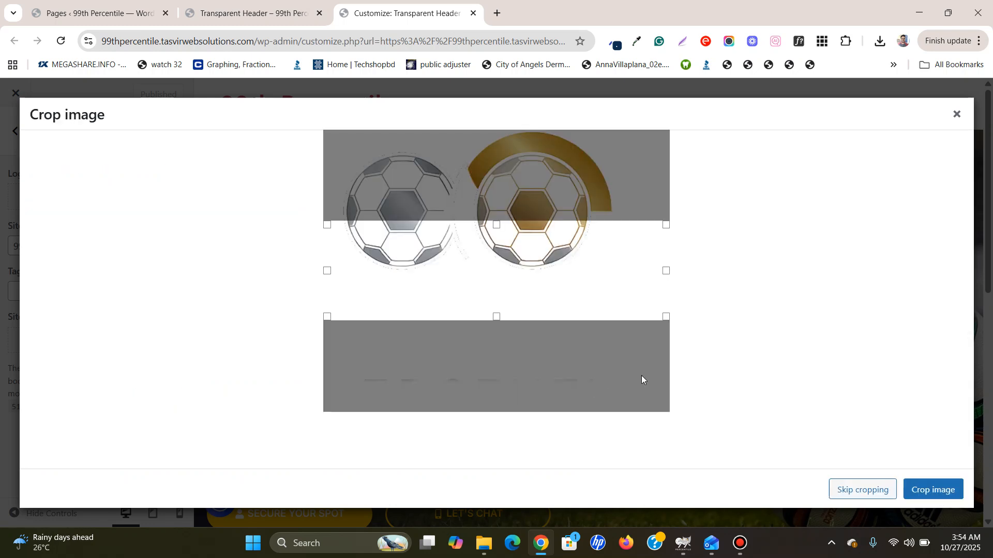
click(864, 490)
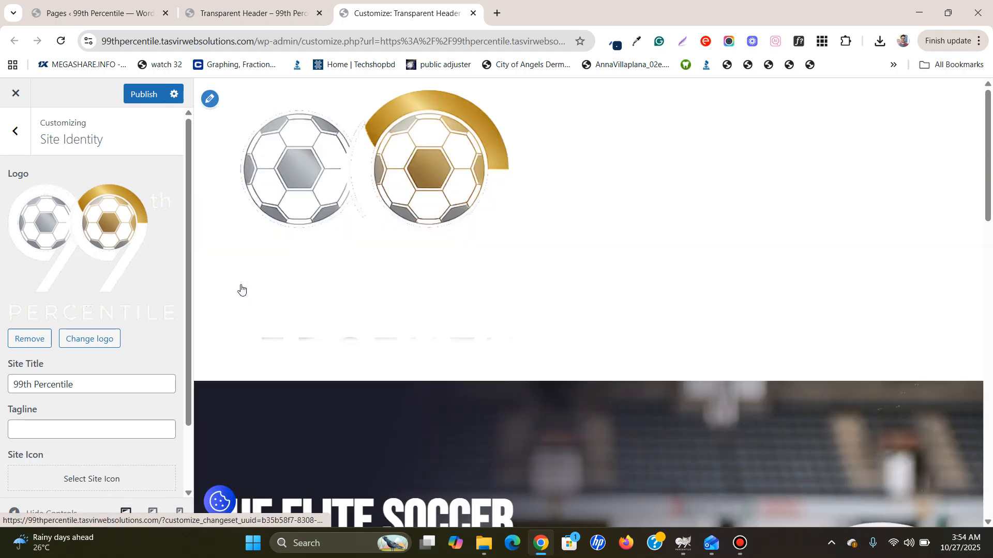
click(150, 100)
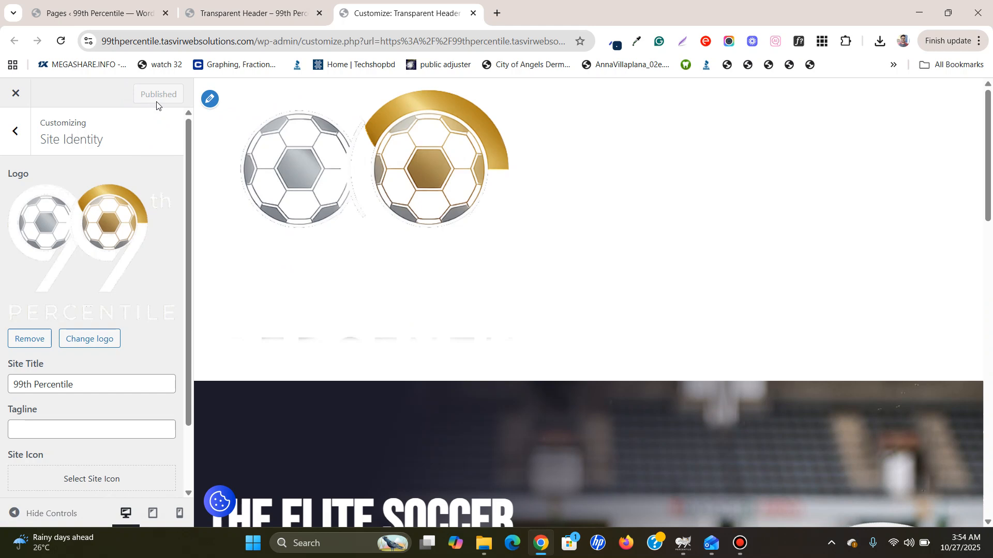
click(473, 13)
Open the WordPress dashboard in a new browser tab, placed ahead of the Transparent Header page's tab.
mouse_move(58, 88)
right_click(61, 111)
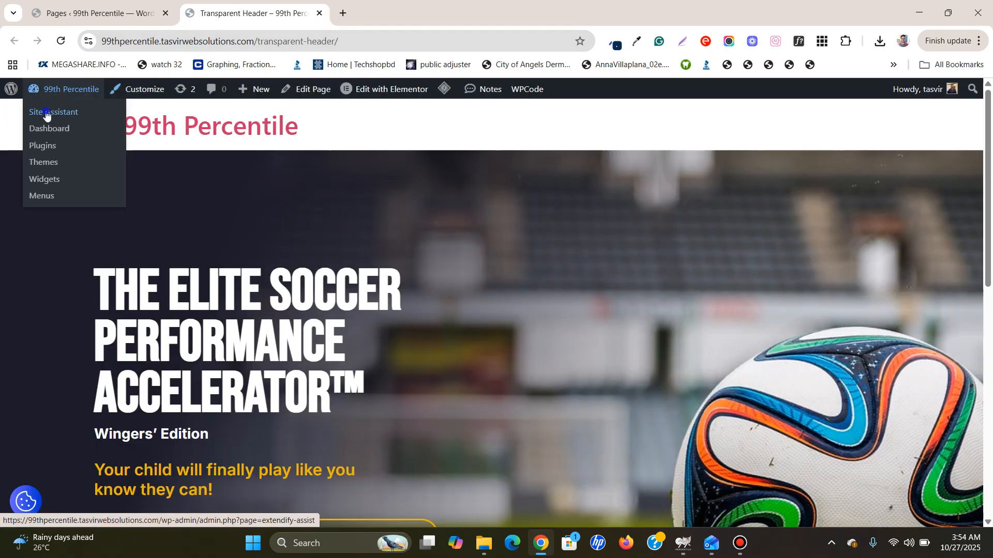
click(455, 157)
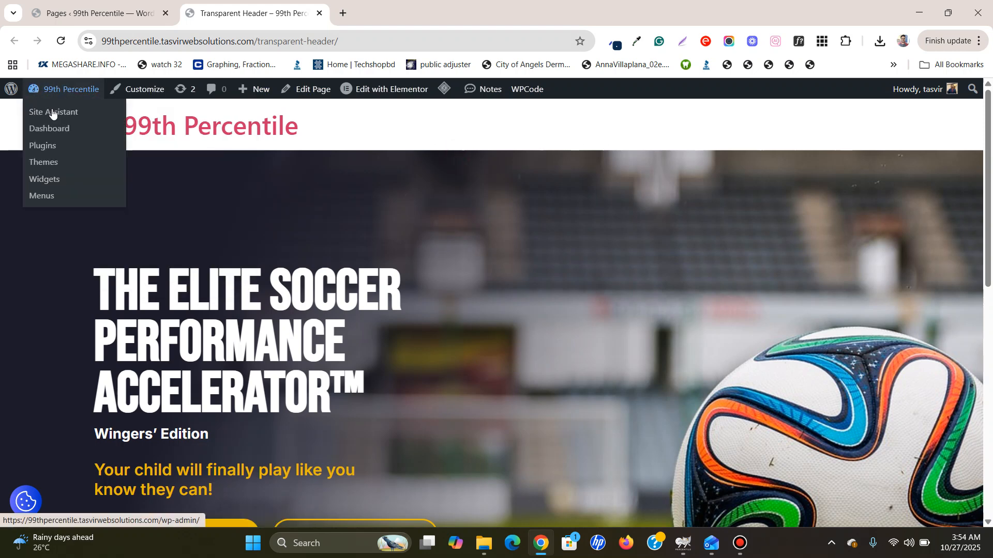
right_click(50, 130)
click(86, 149)
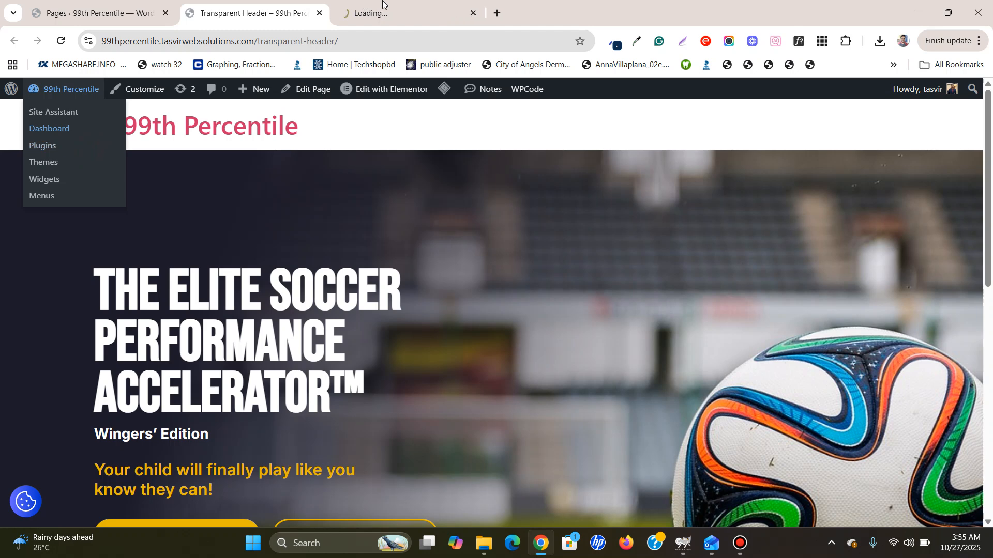
click(280, 15)
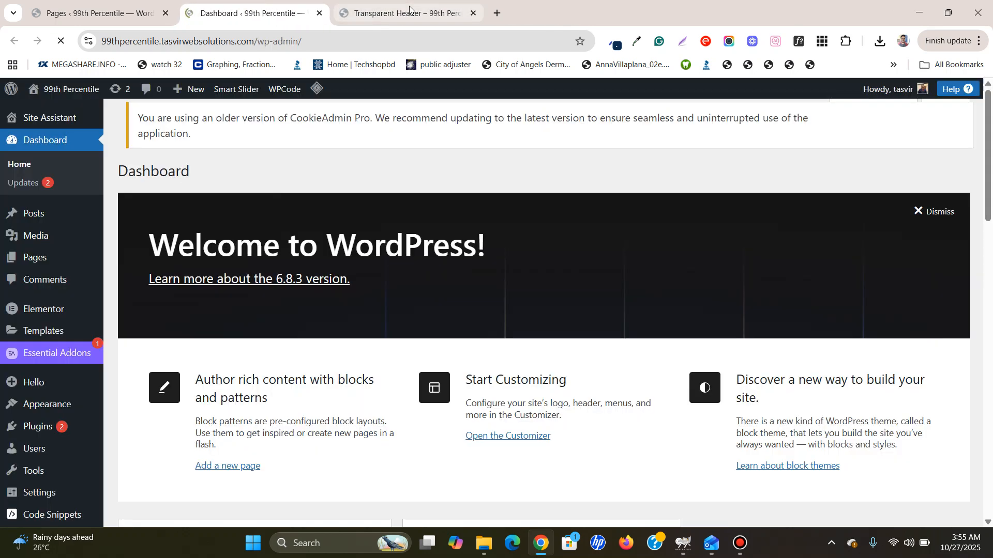
Create a new header template in the Theme Builder and dismiss the block library to start from a blank layout.
mouse_move(57, 331)
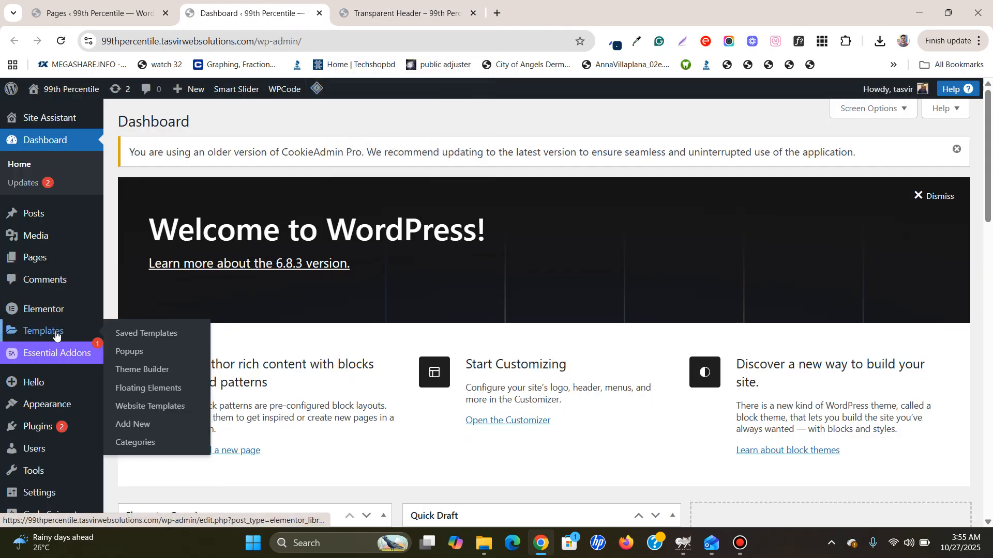
click(138, 369)
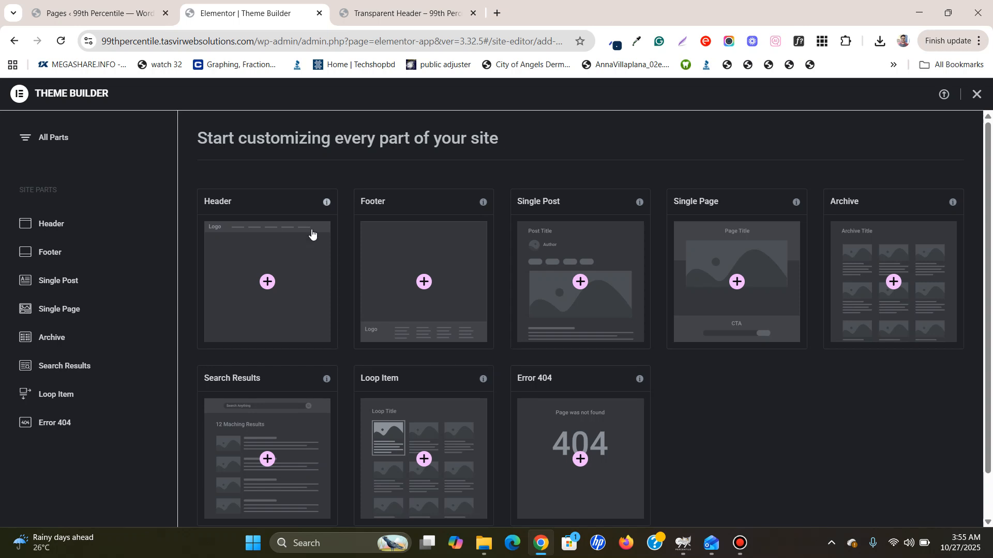
click(267, 285)
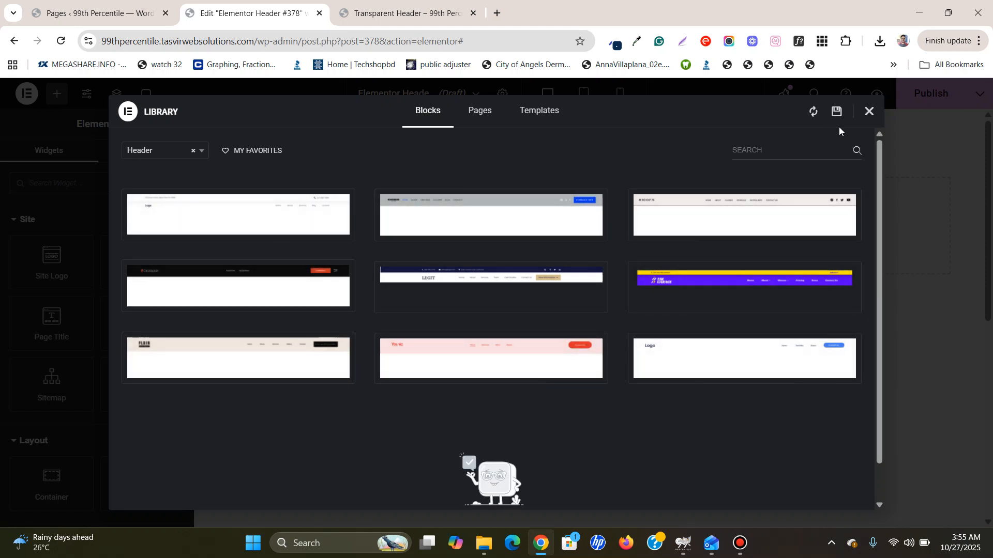
click(867, 112)
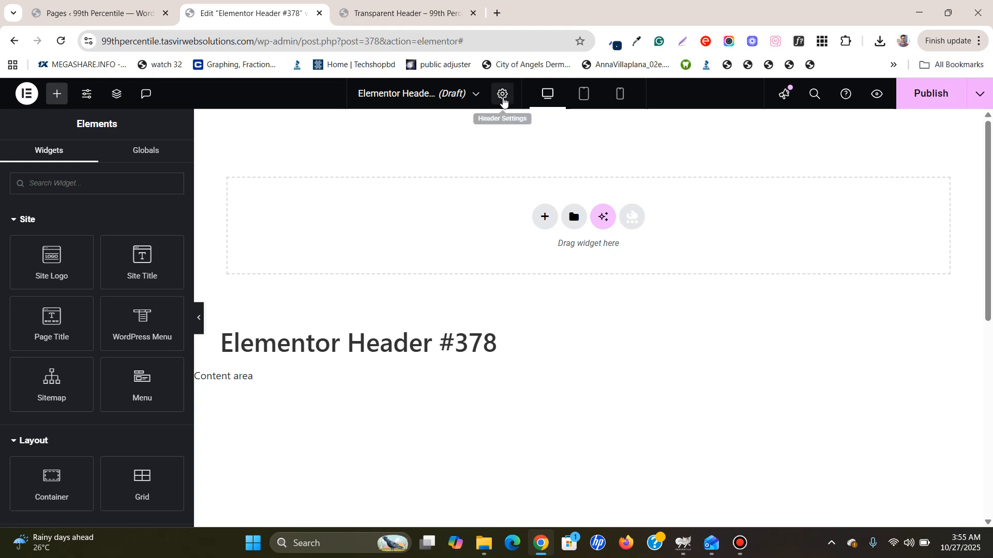
Title the header template "Transparent Header" and save it as a draft.
click(502, 93)
double_click(105, 251)
click(105, 250)
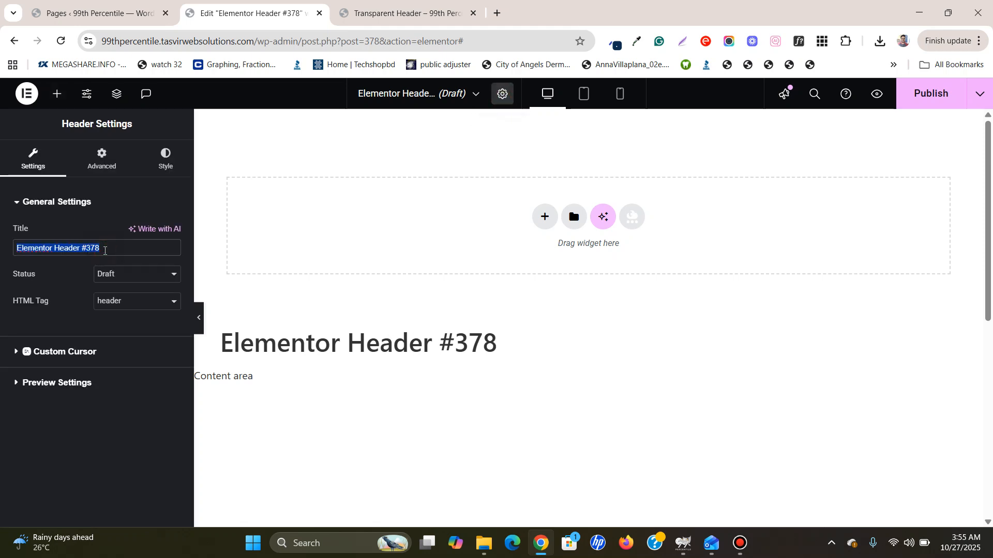
text(Tra)
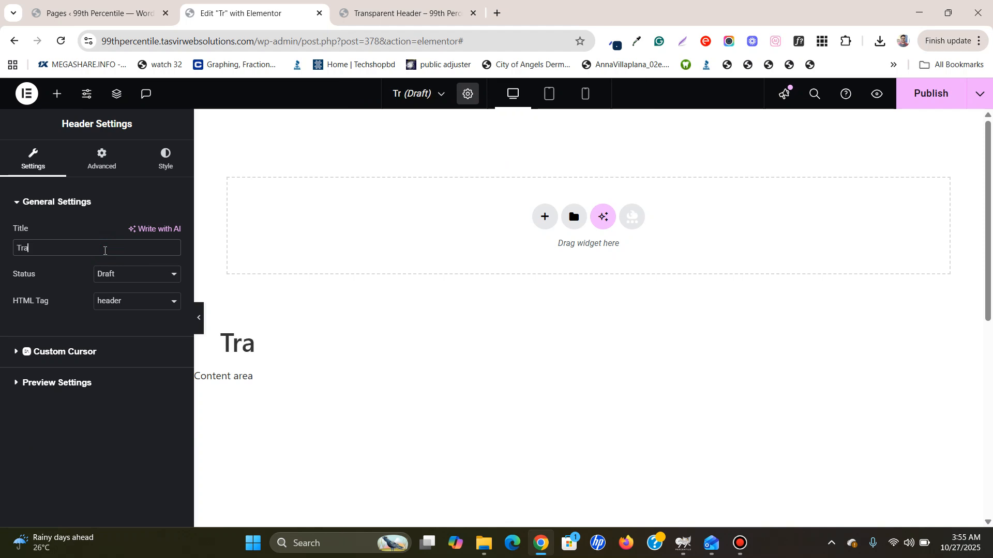
text(nsparen)
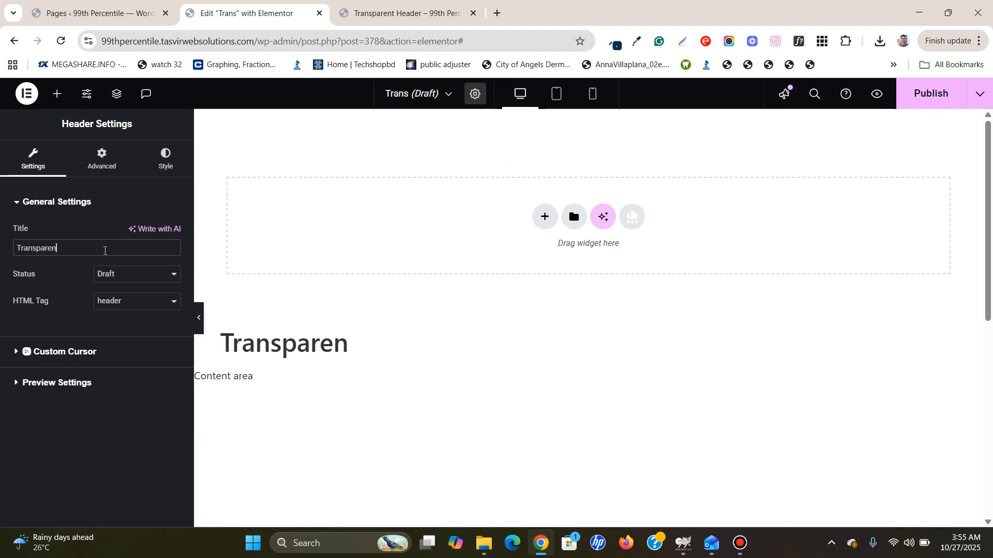
text(t Header)
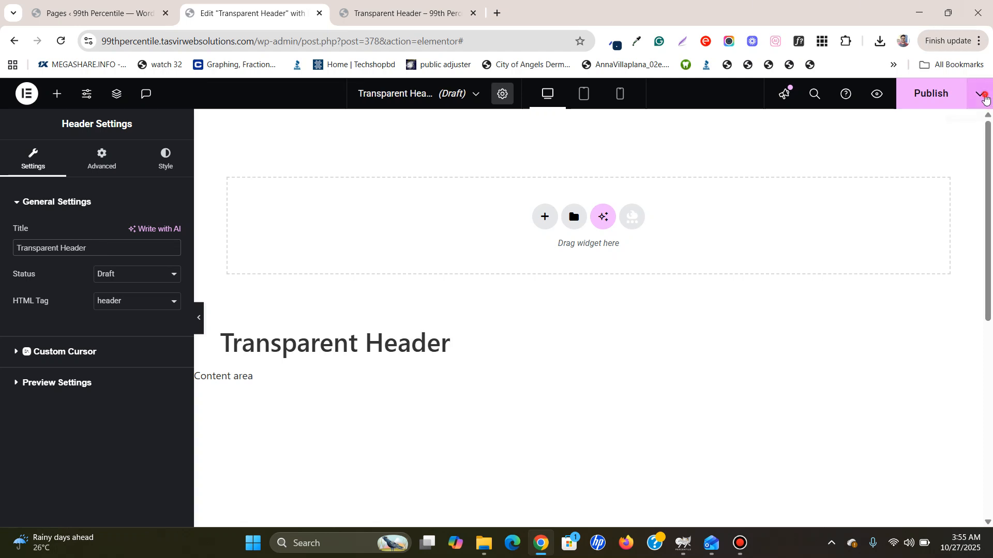
click(979, 94)
click(925, 127)
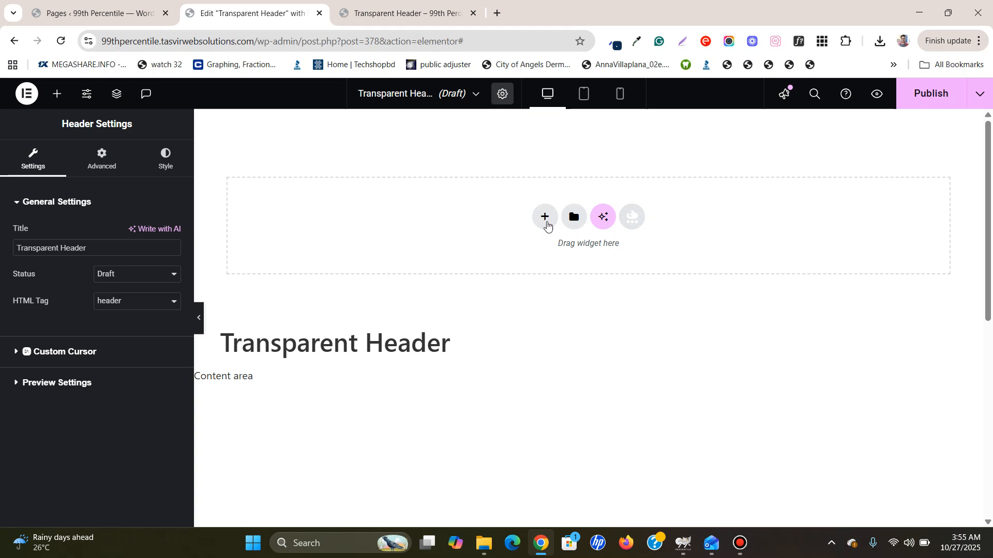
Add a single-column flexbox container to the header and set its boxed content width to 1200 px.
click(546, 220)
click(534, 263)
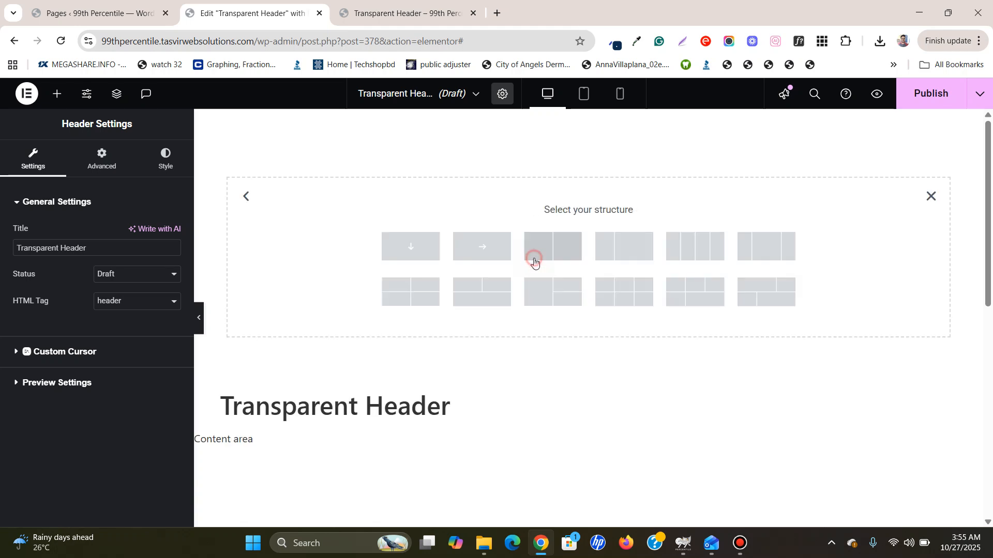
click(416, 252)
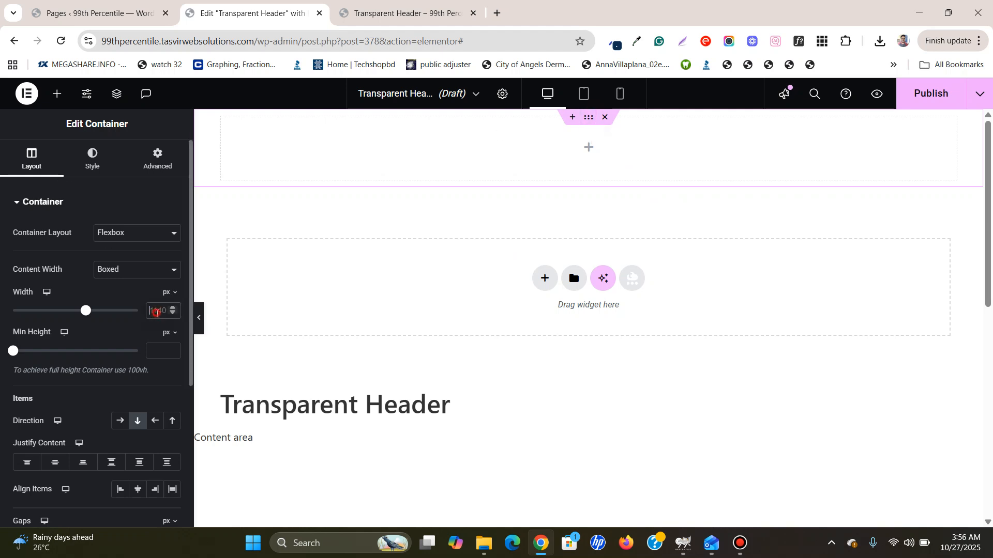
text(1200)
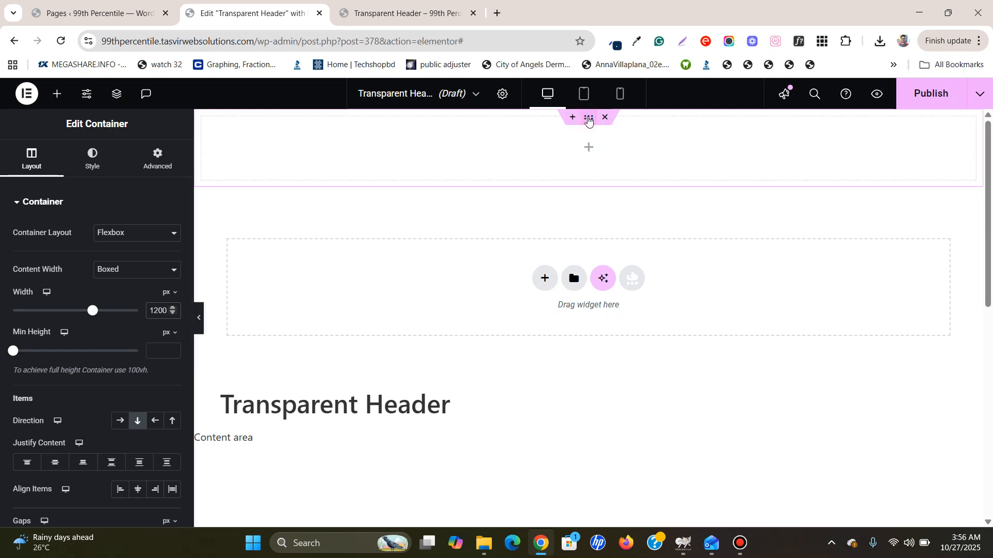
Give the header container a classic background with the solid colour #000.
click(111, 155)
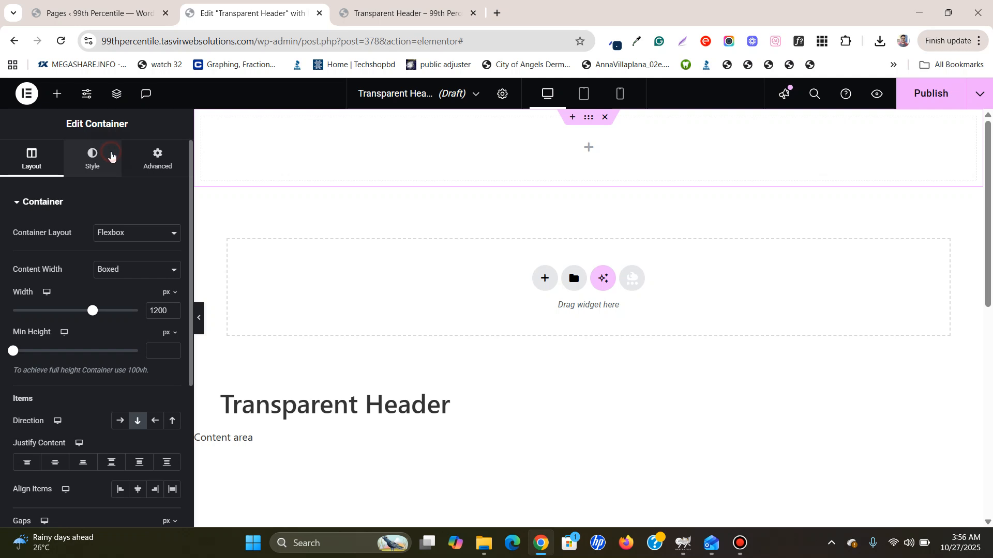
click(119, 260)
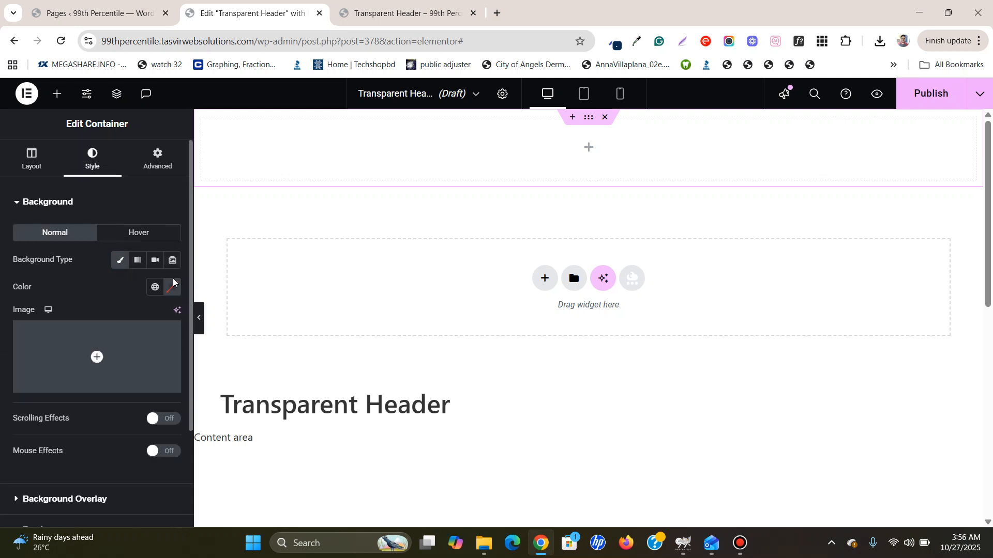
click(173, 288)
double_click(138, 472)
text(0)
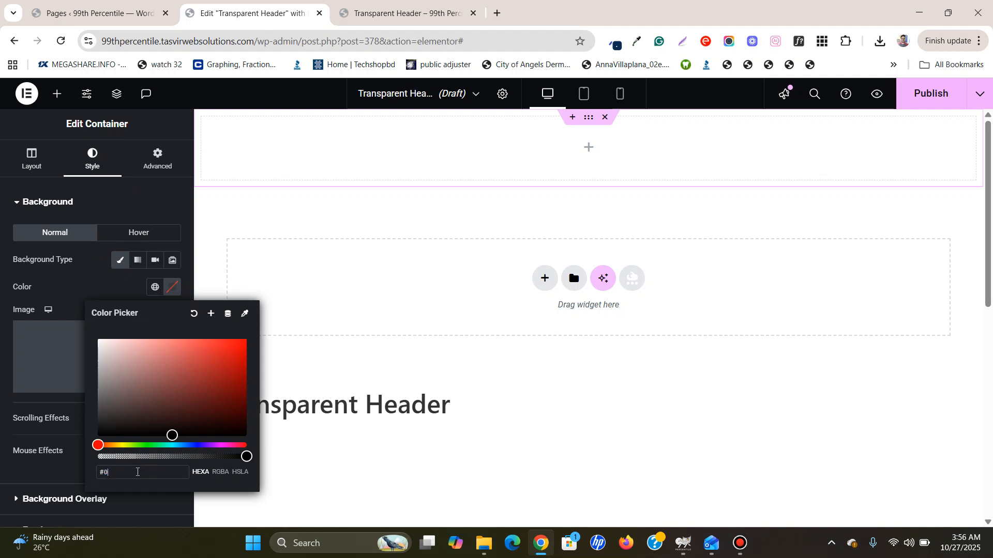
text(00)
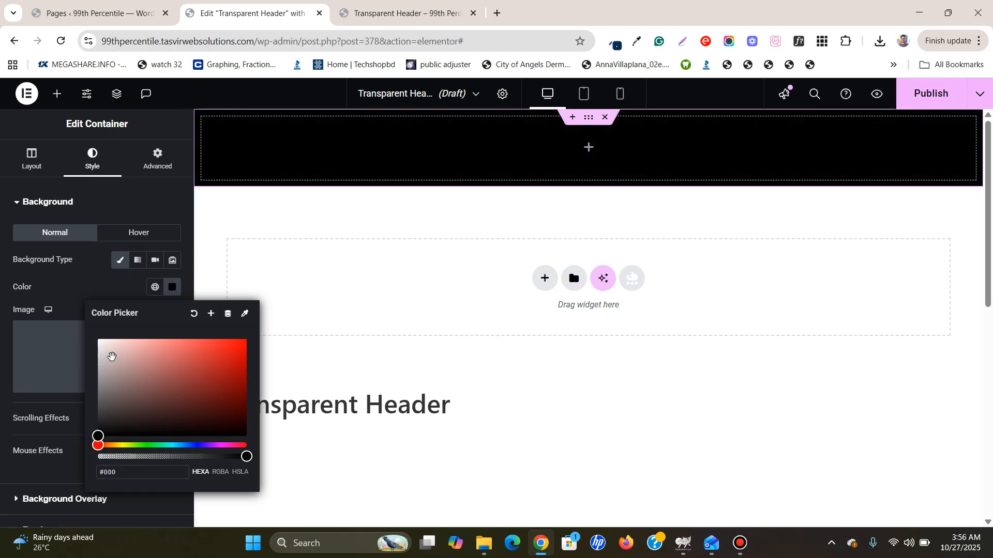
click(79, 302)
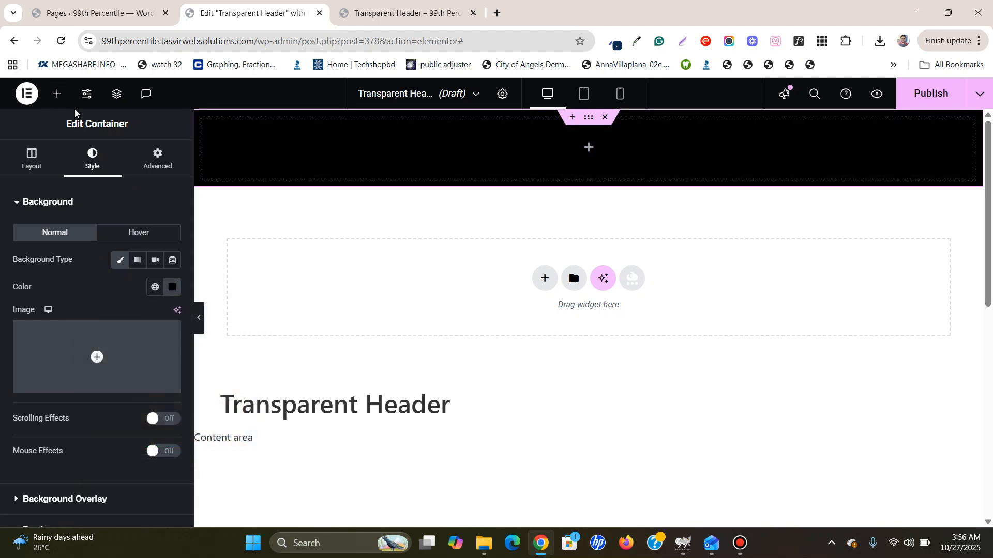
Add a Site Logo widget to the black header container and set the logo's width to 70 px.
click(57, 93)
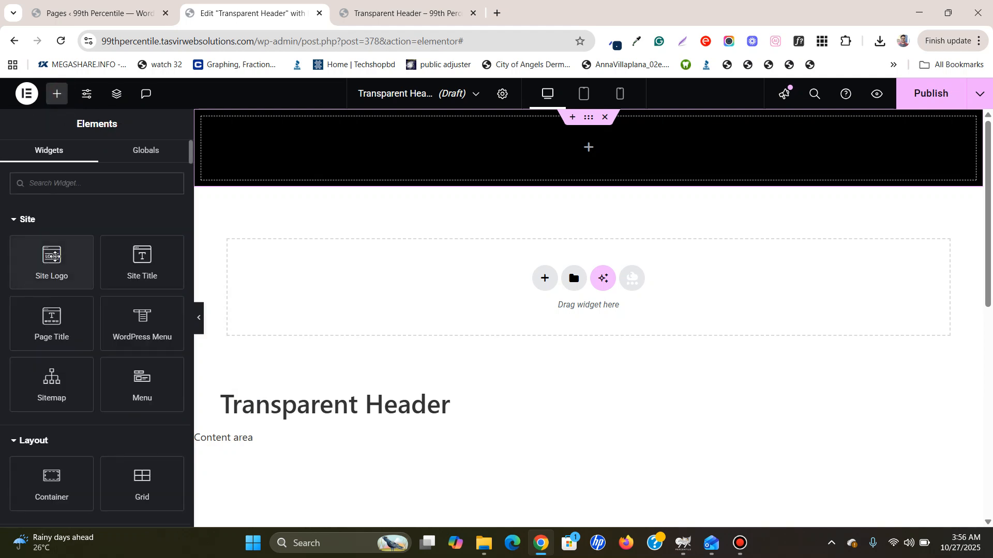
drag(32, 272, 286, 147)
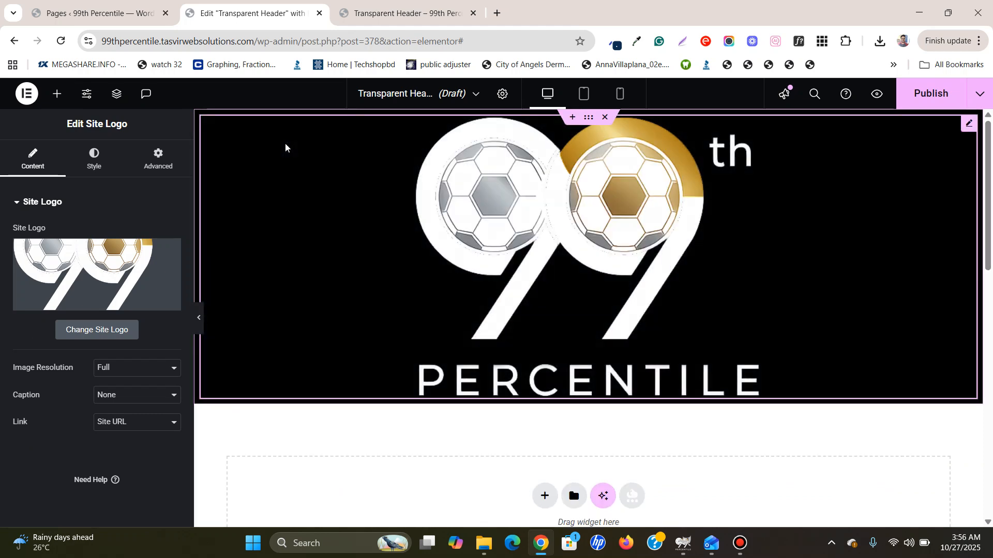
click(98, 161)
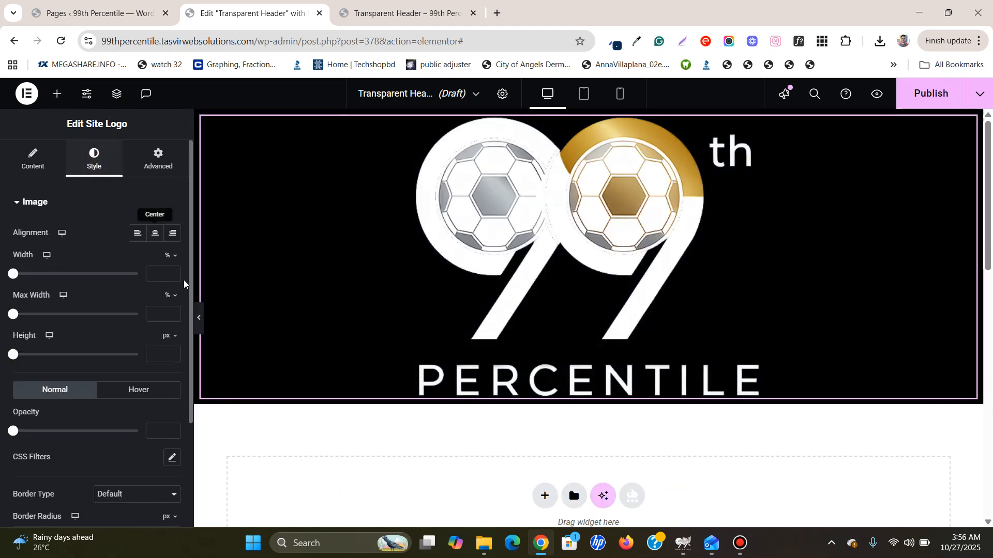
click(168, 257)
click(168, 258)
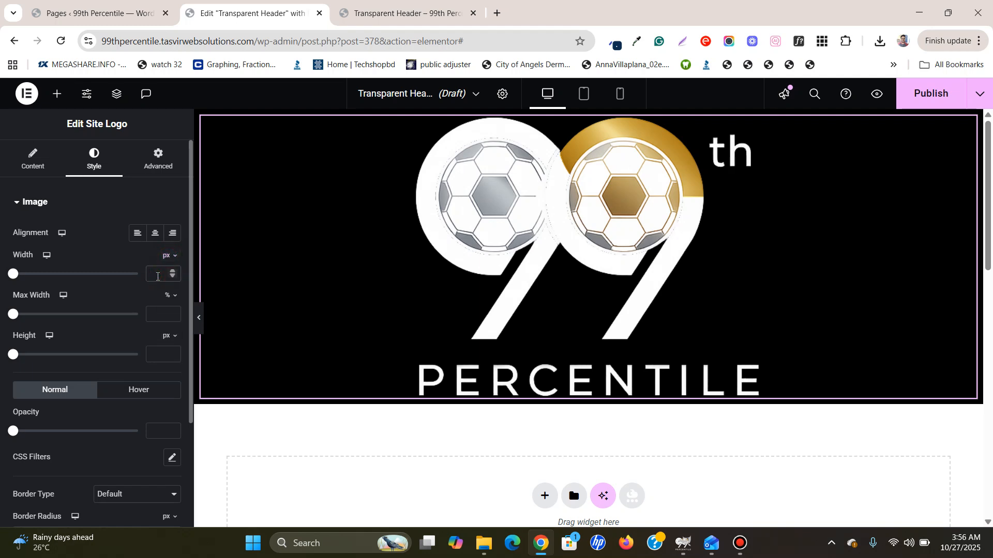
text(90)
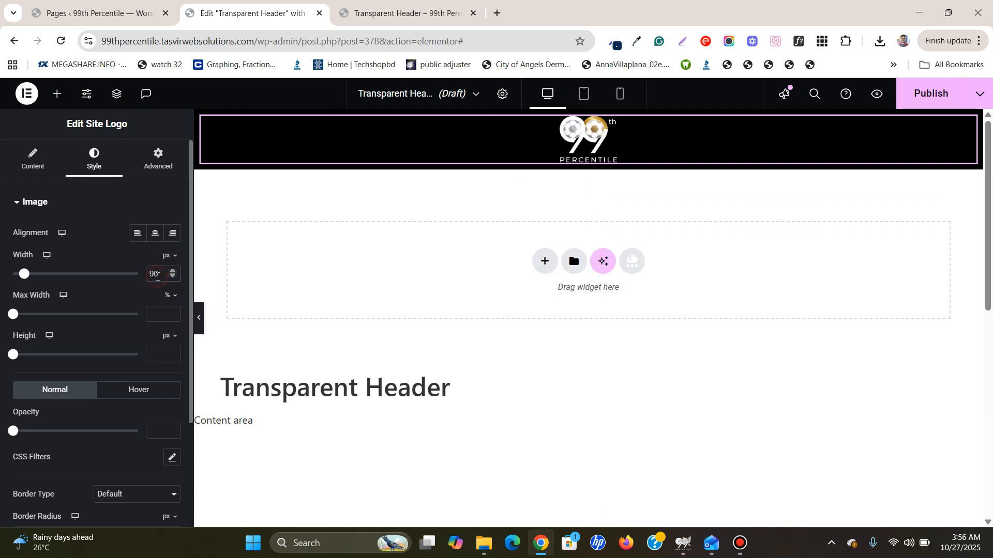
text(70)
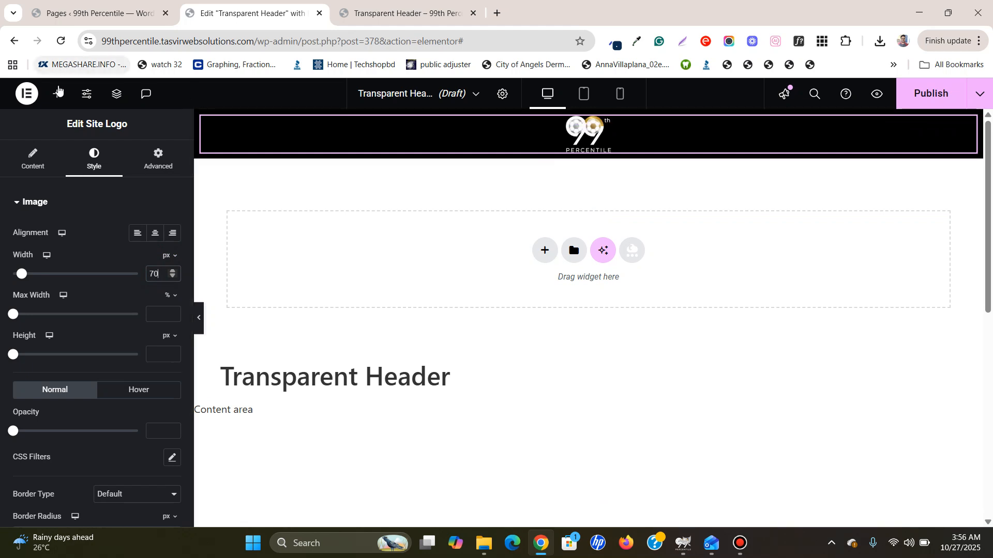
Add a WordPress Menu widget below the logo in the header container and set its normal text colour to #FFFFFF.
click(58, 94)
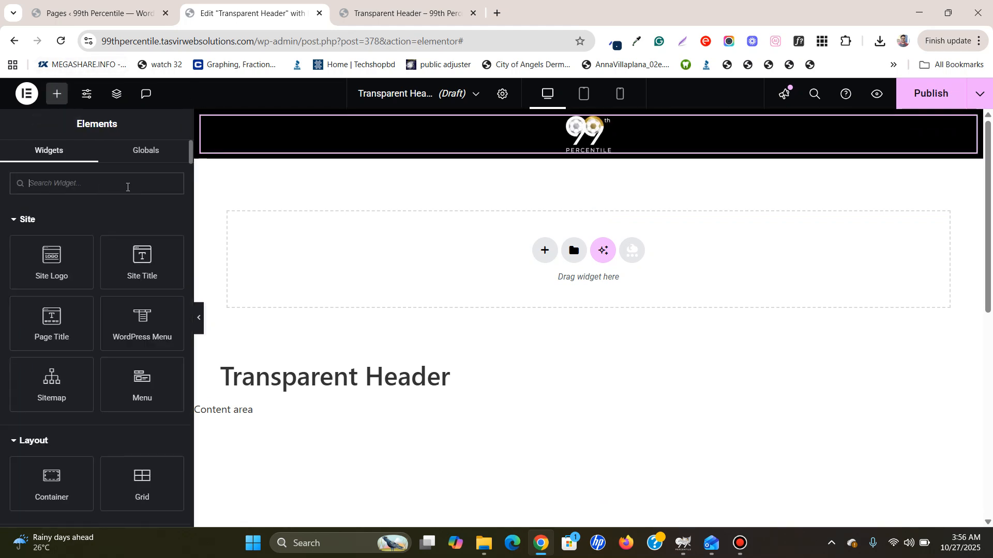
drag(147, 336, 600, 154)
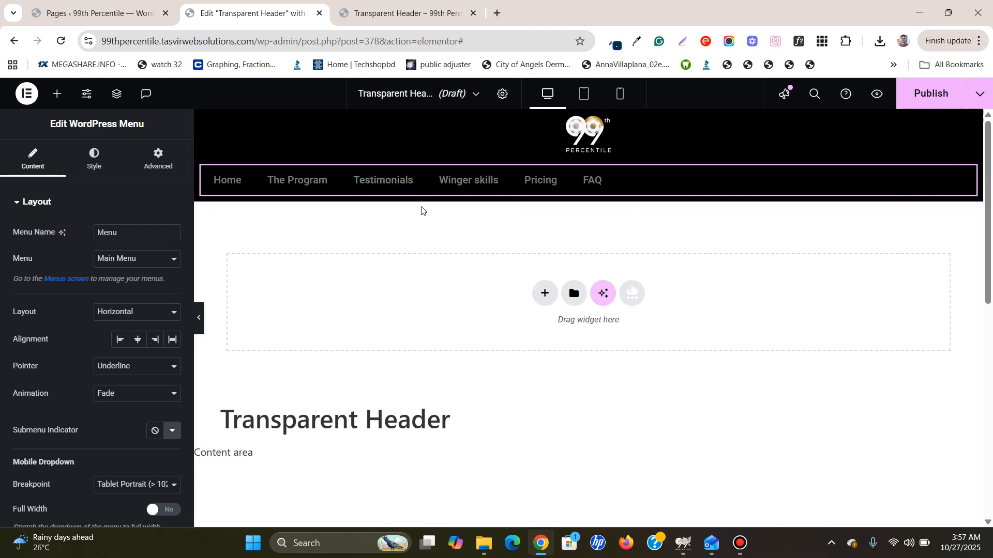
click(101, 168)
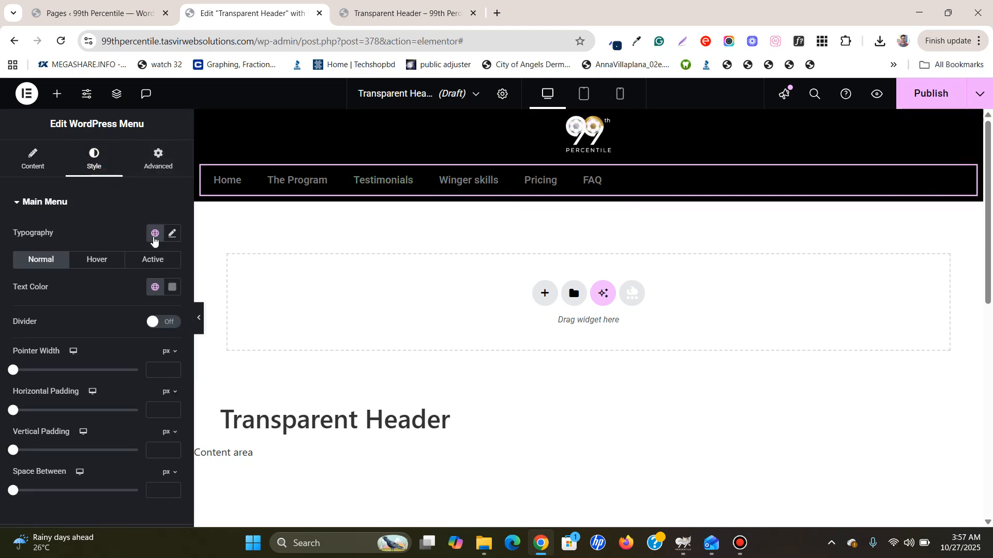
click(160, 292)
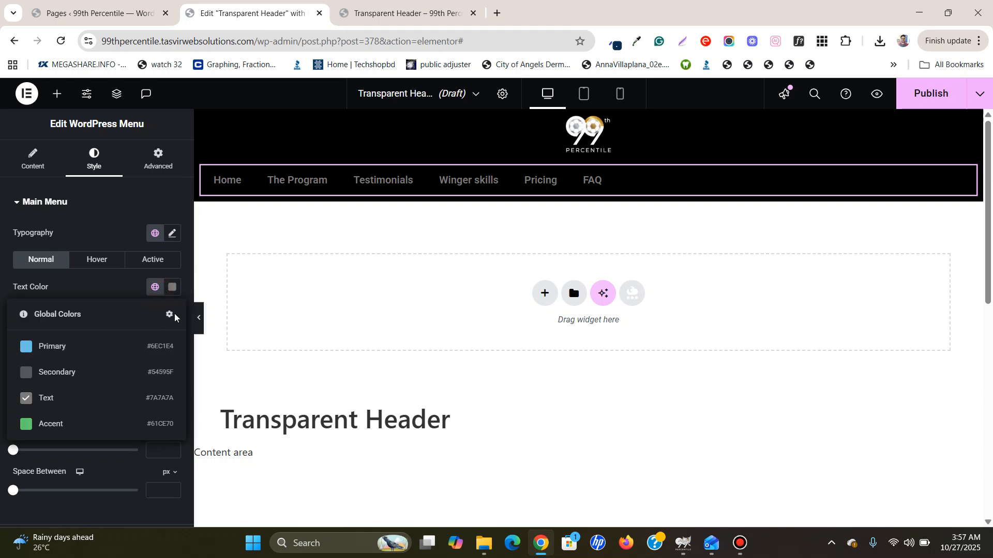
click(172, 287)
text(#ffffff)
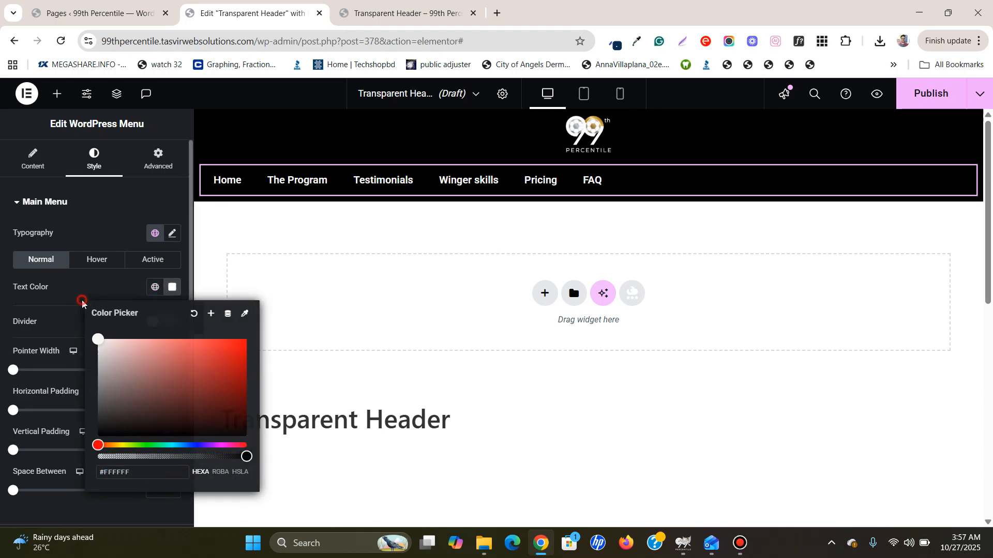
click(94, 299)
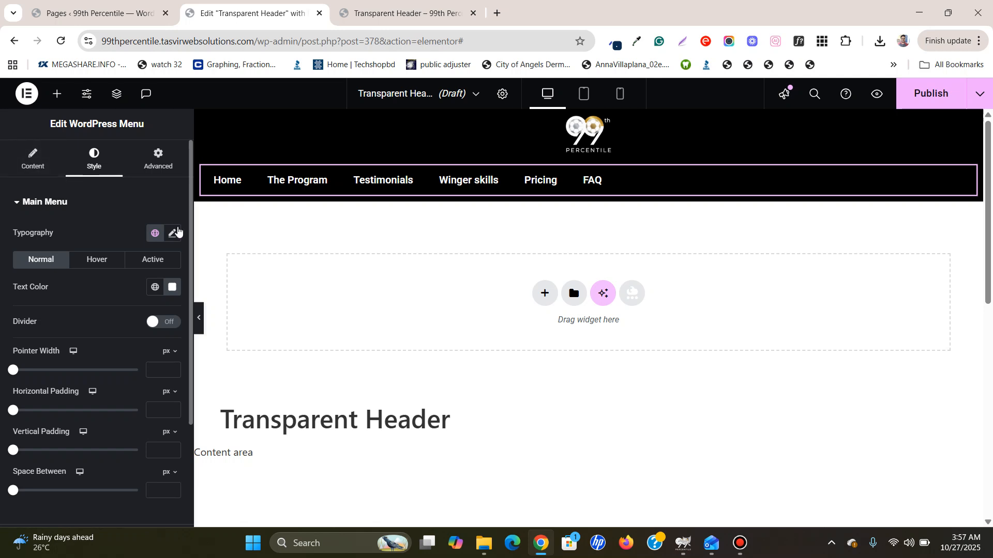
Set the main menu's typography to uppercase with a font size of 14 px.
click(173, 234)
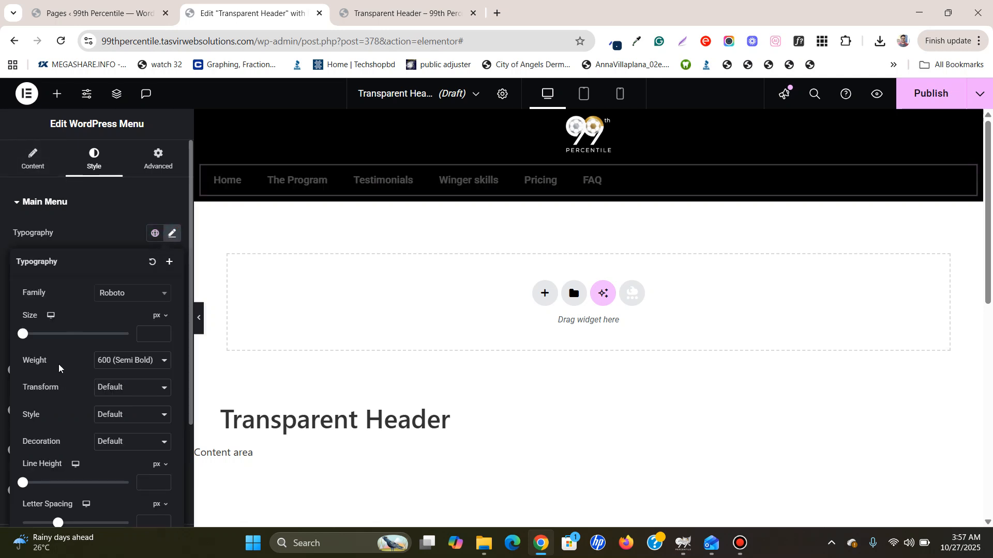
click(134, 391)
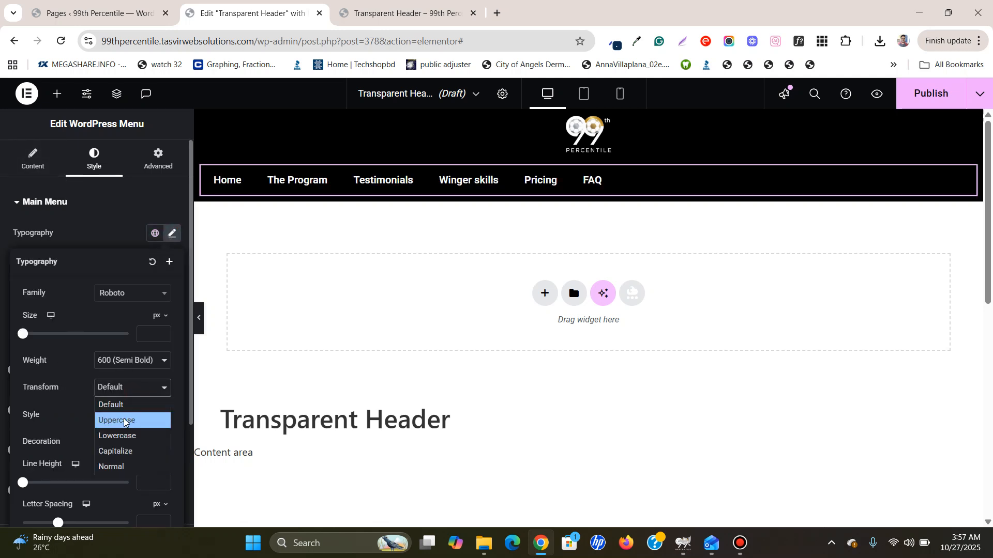
click(127, 419)
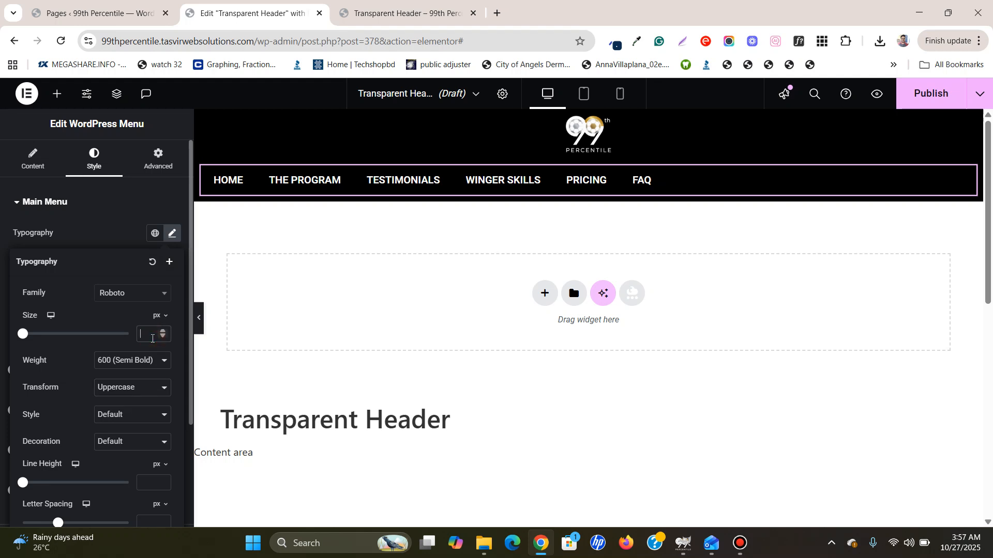
text(14)
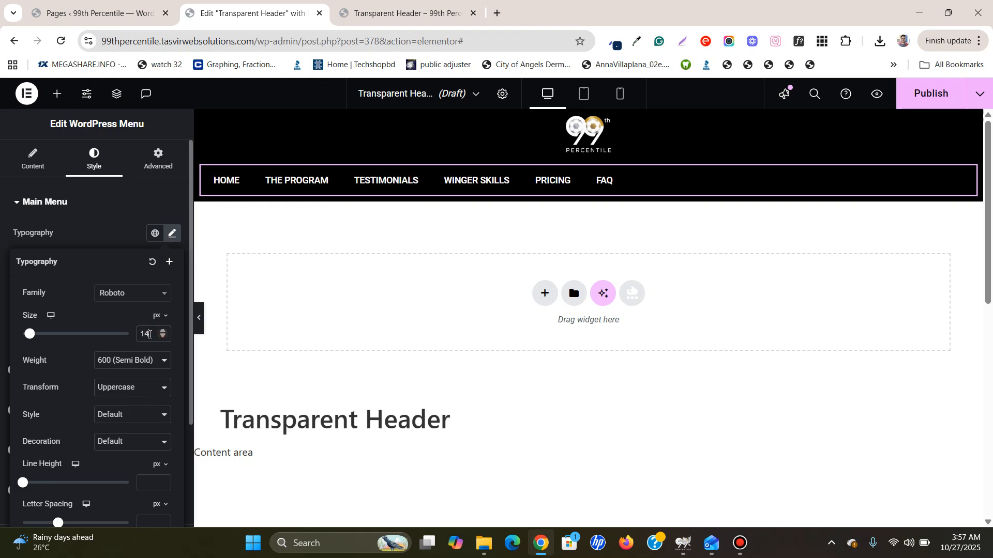
scroll(75, 448, down, 3)
scroll(85, 436, up, 3)
click(173, 235)
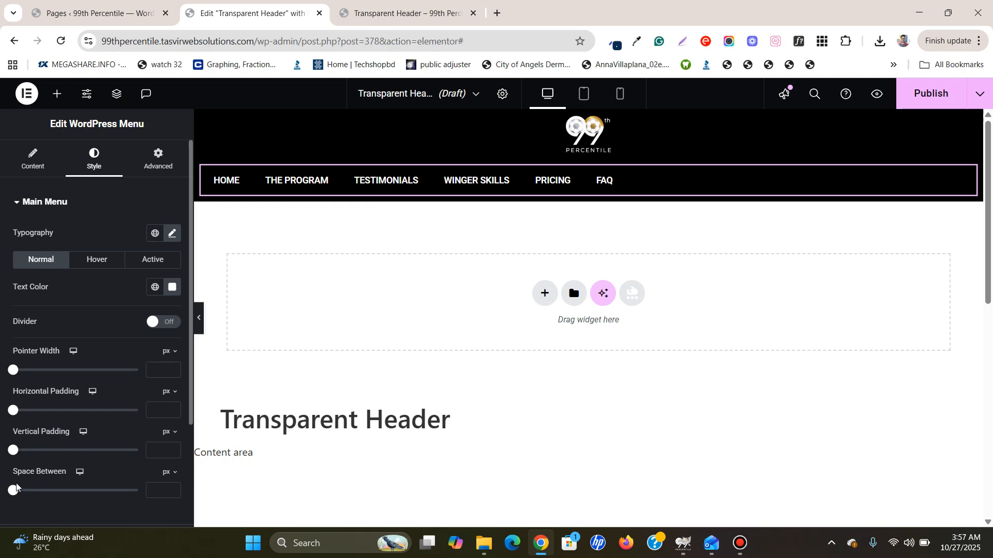
Set the main menu's horizontal padding to 0 and the space between its items to 25 px.
mouse_move(18, 412)
mouse_down()
mouse_move(29, 412)
mouse_move(11, 410)
mouse_up()
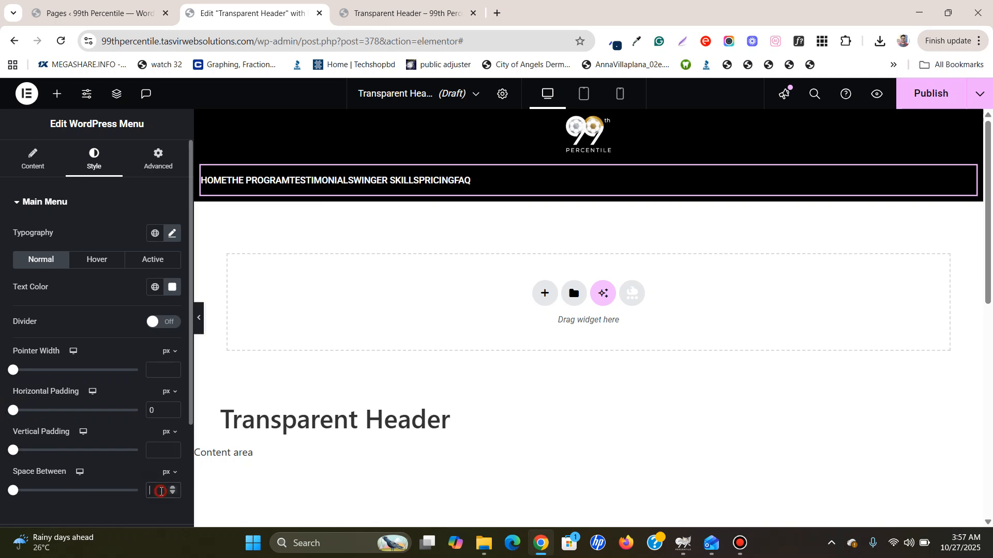
click(160, 492)
text(25)
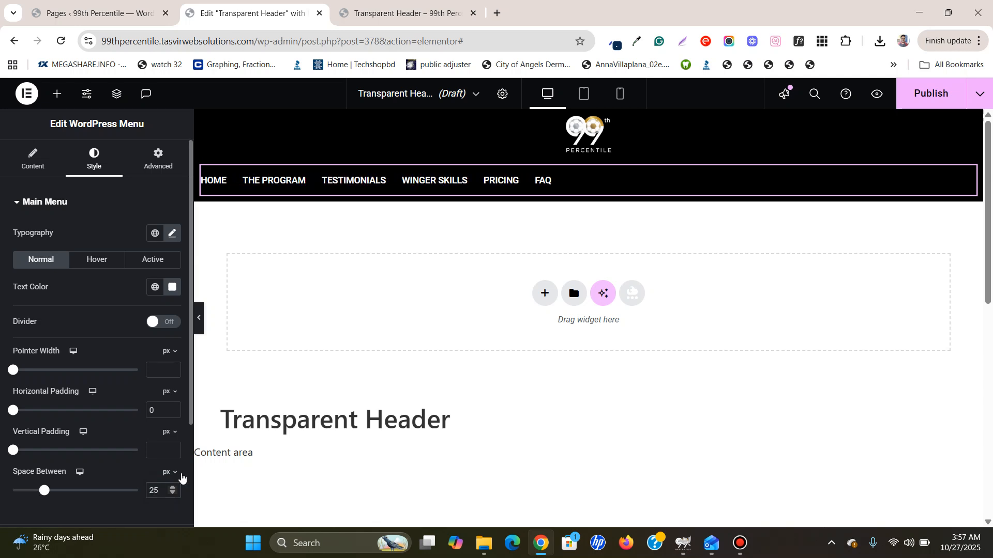
Lay out the header container's items in a horizontal row, justified with Space Between and vertically centred.
click(591, 118)
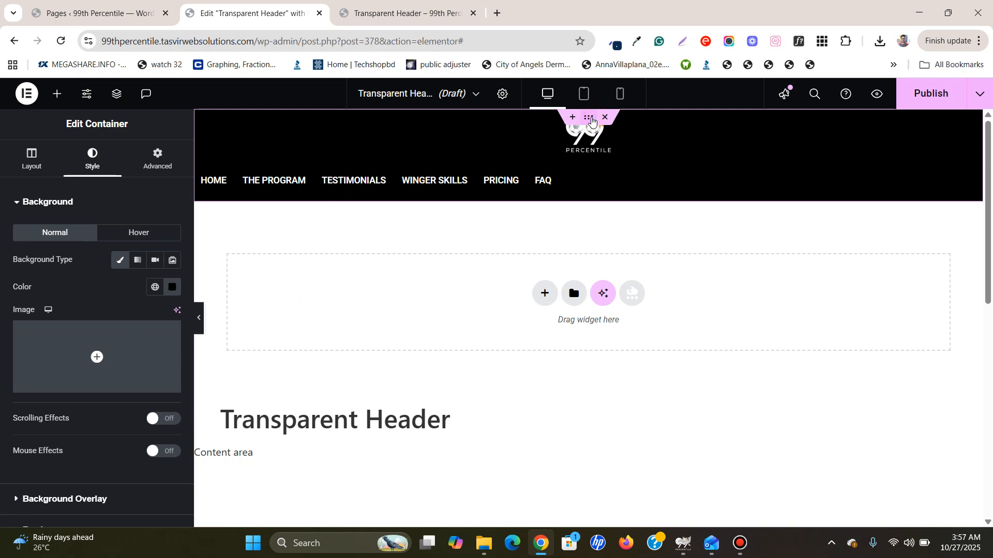
click(29, 161)
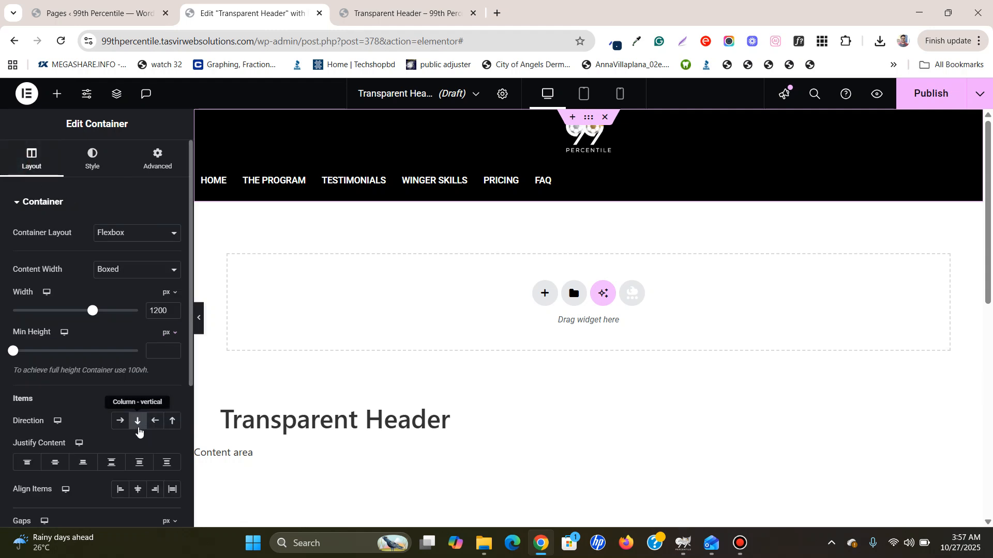
click(120, 420)
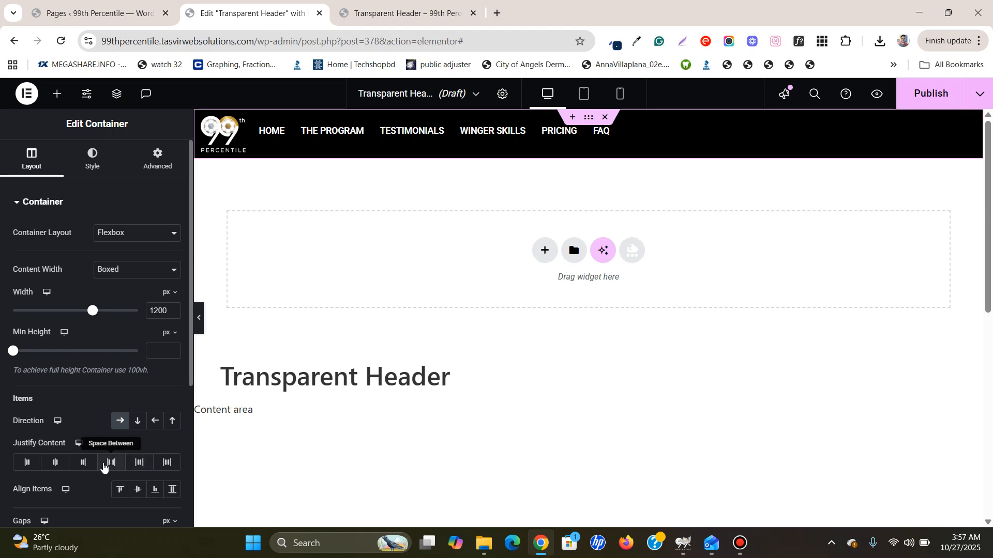
click(107, 466)
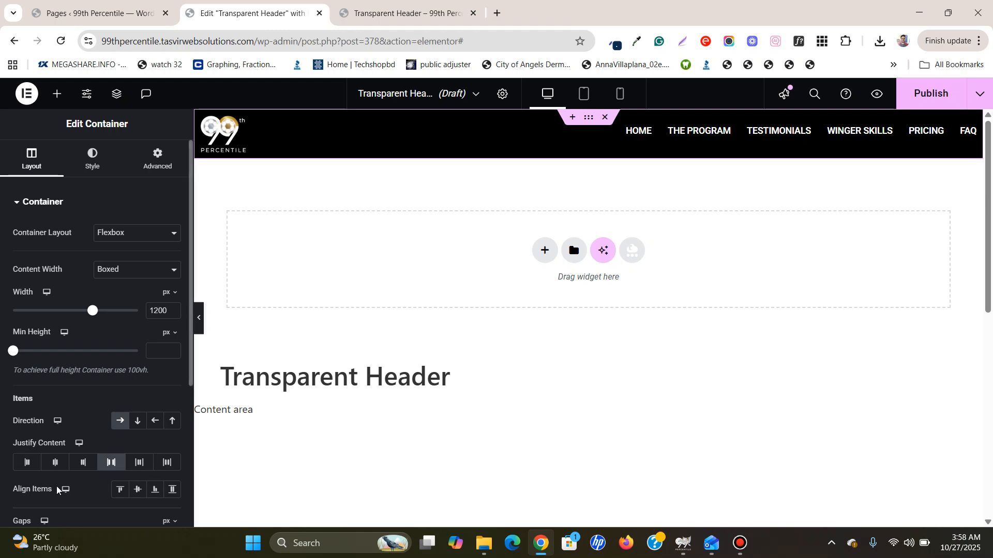
click(131, 490)
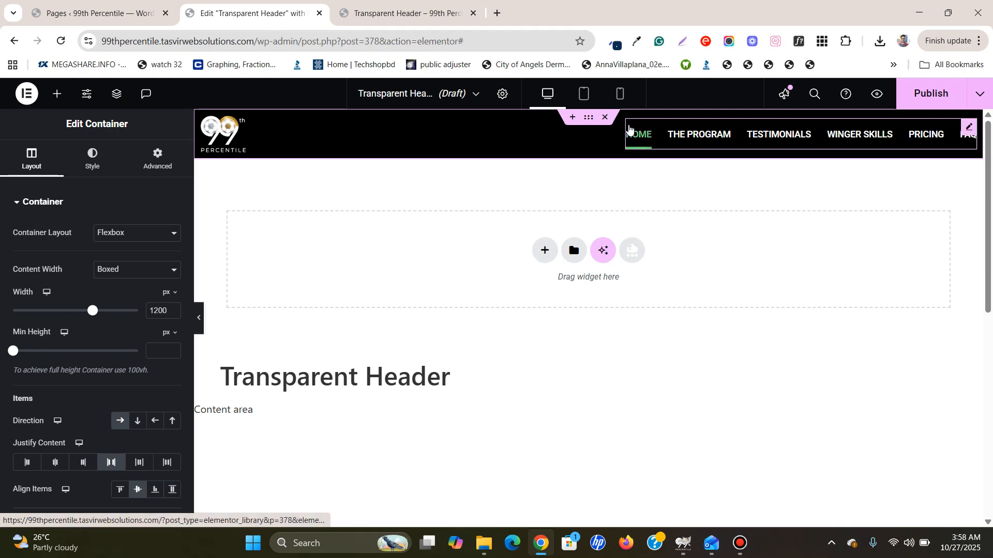
scroll(88, 349, down, 4)
scroll(89, 349, up, 4)
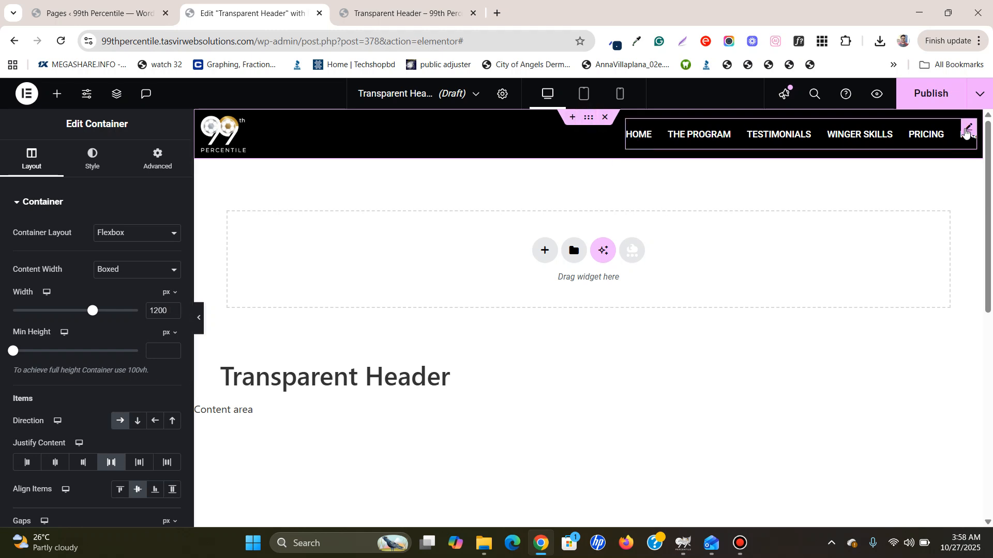
Preview the header at tablet size and set the menu's toggle button colour to #fff.
click(584, 96)
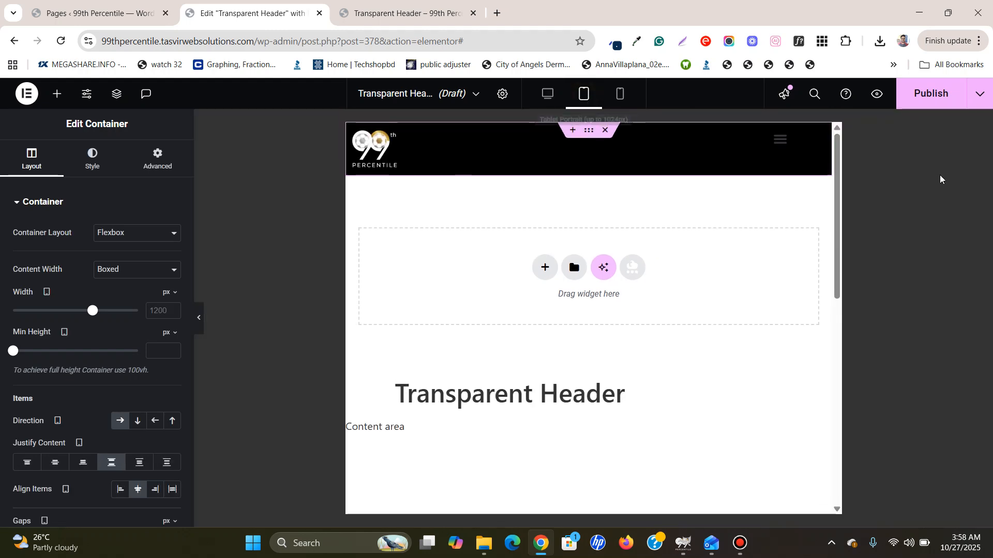
click(820, 137)
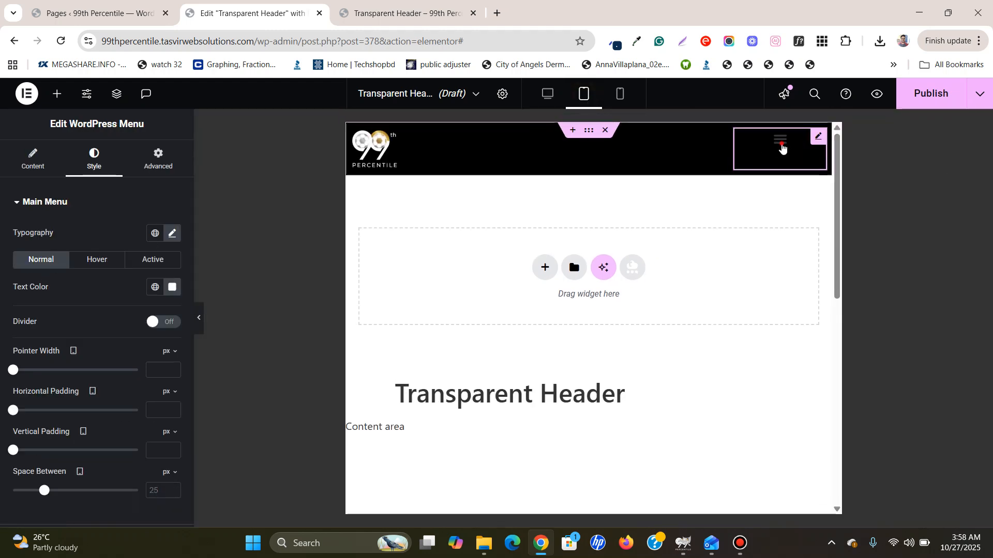
click(782, 147)
click(782, 148)
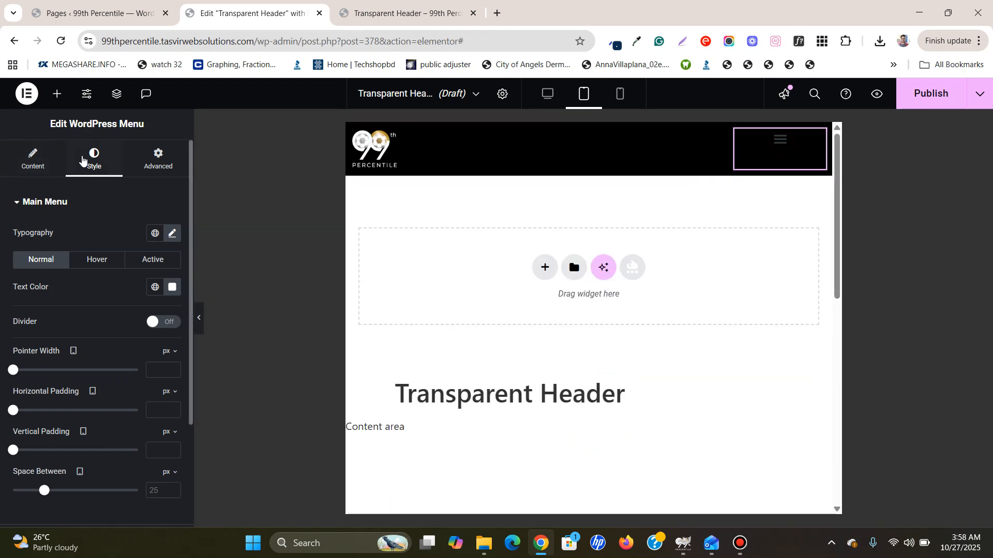
scroll(91, 247, down, 3)
click(85, 439)
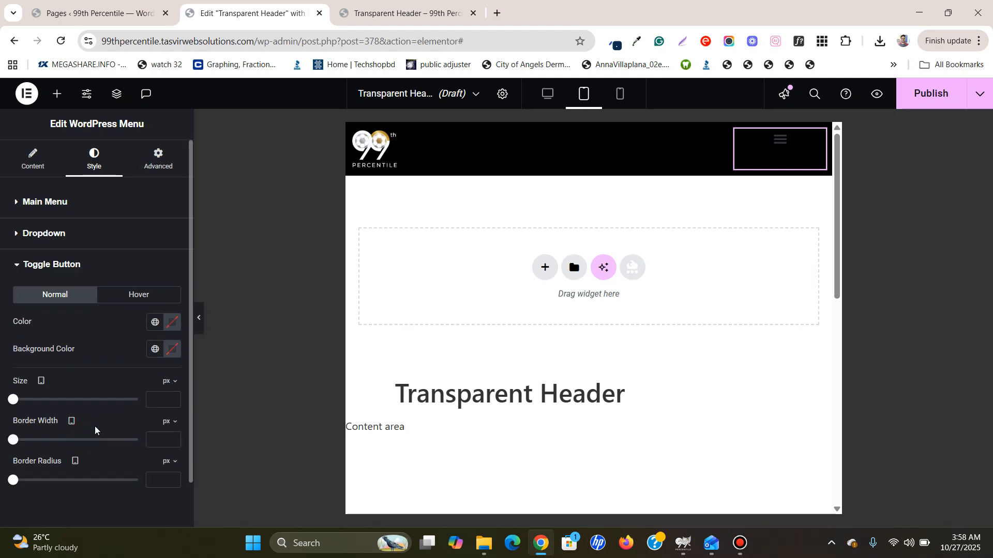
click(154, 324)
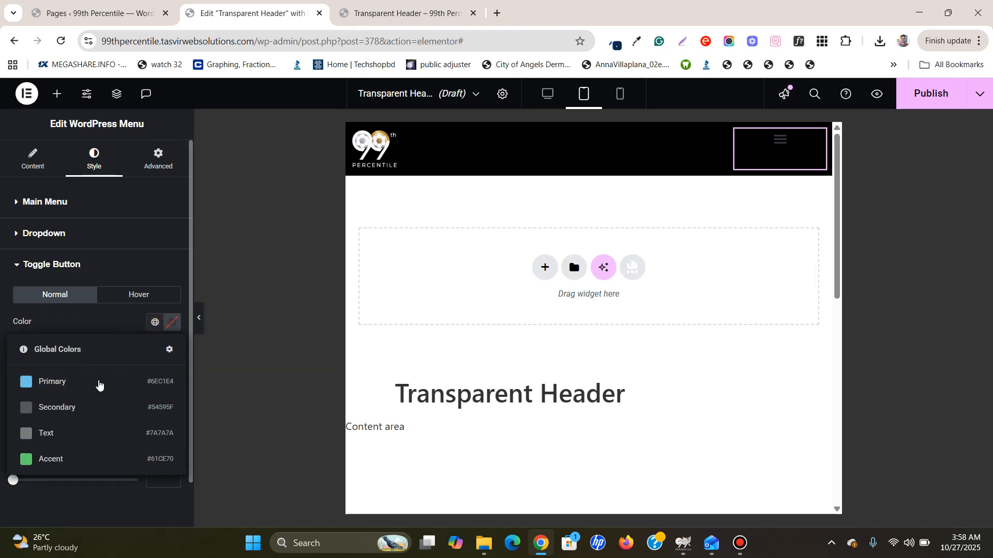
click(173, 322)
click(168, 504)
double_click(168, 504)
text(fff)
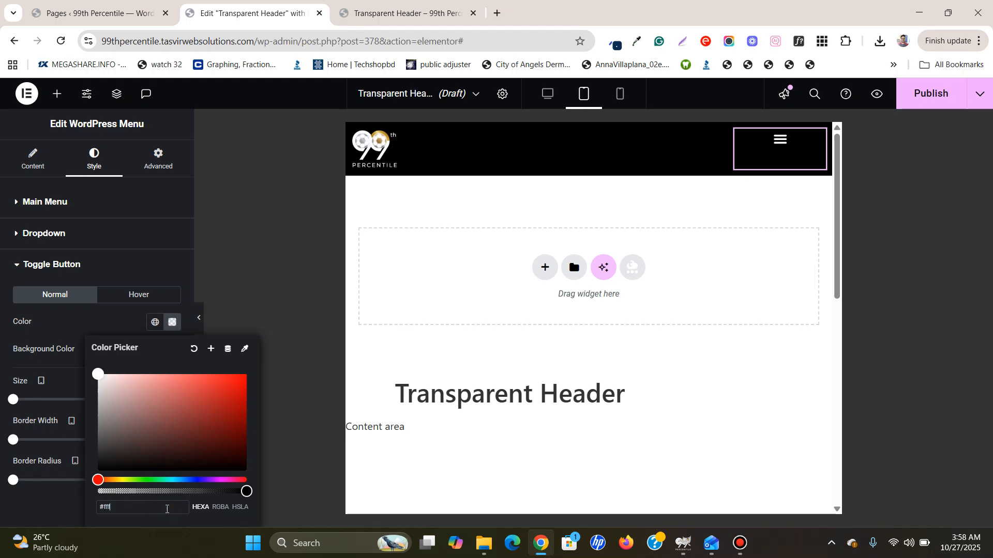
click(93, 330)
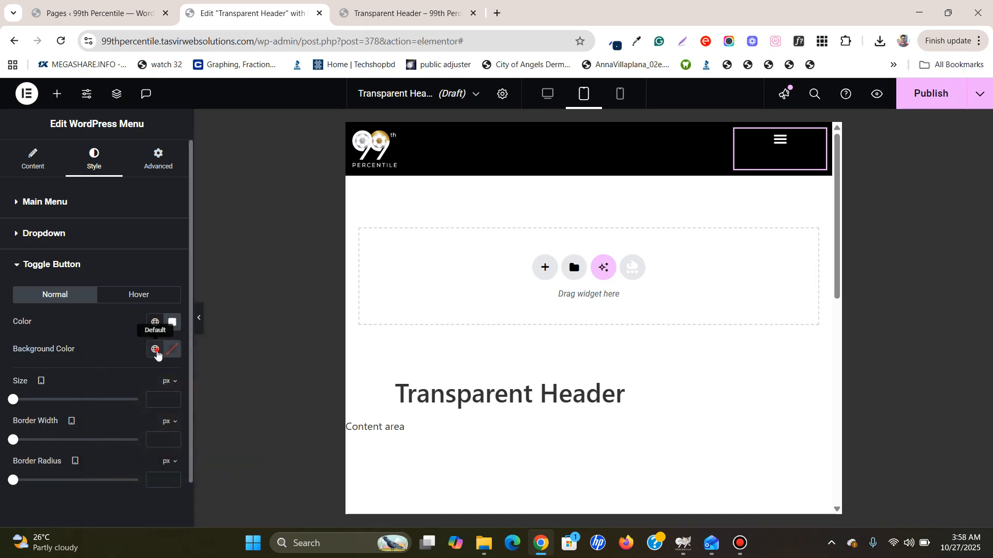
Give the menu's toggle button a near-black background colour of #020101.
click(155, 350)
click(172, 350)
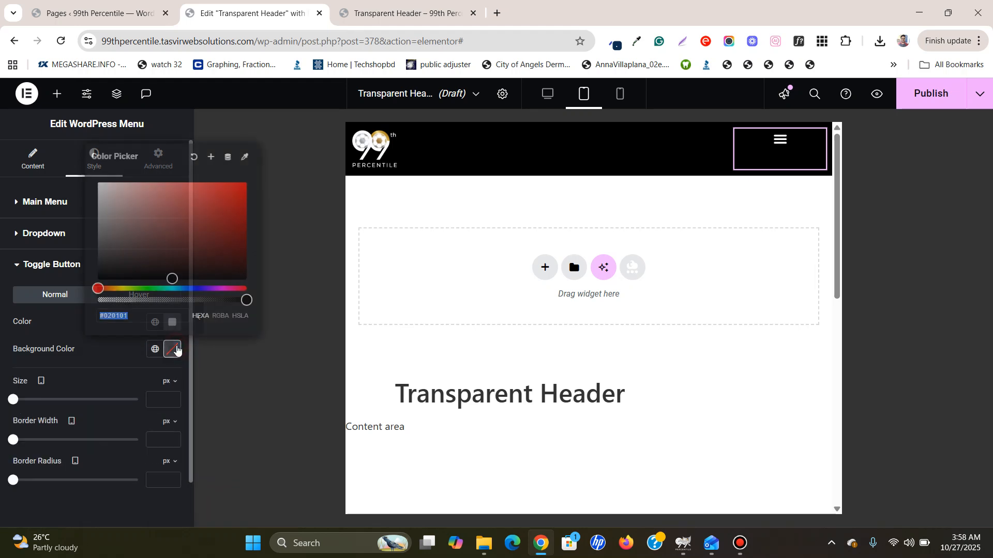
click(147, 317)
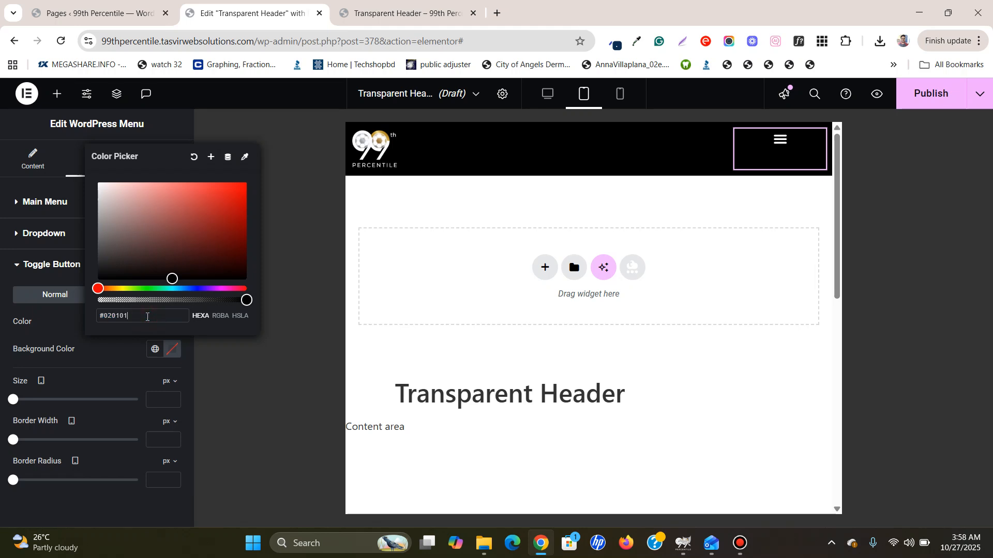
click(62, 328)
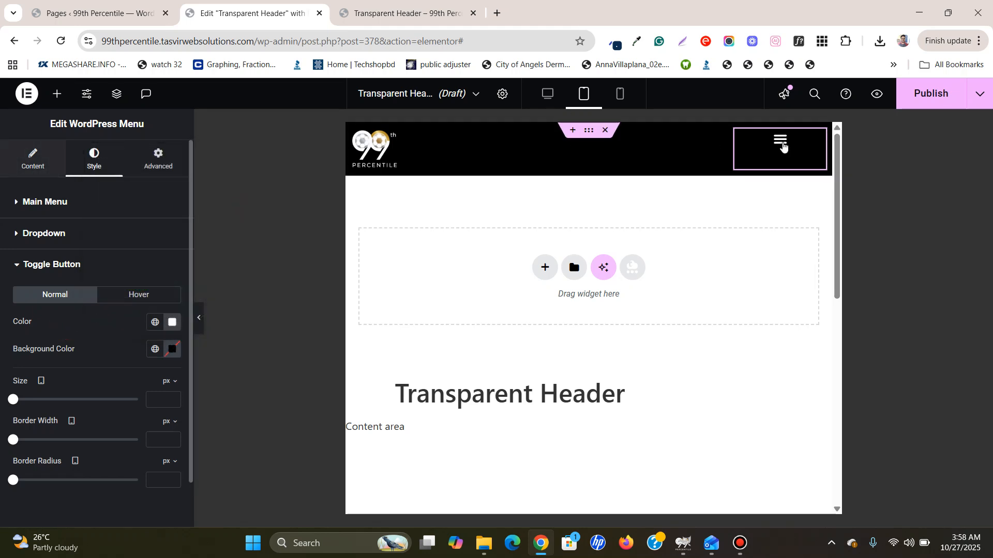
Turn on Full Width for the menu's mobile dropdown, opening and closing the tablet menu before and after to compare.
click(776, 141)
click(776, 143)
click(776, 144)
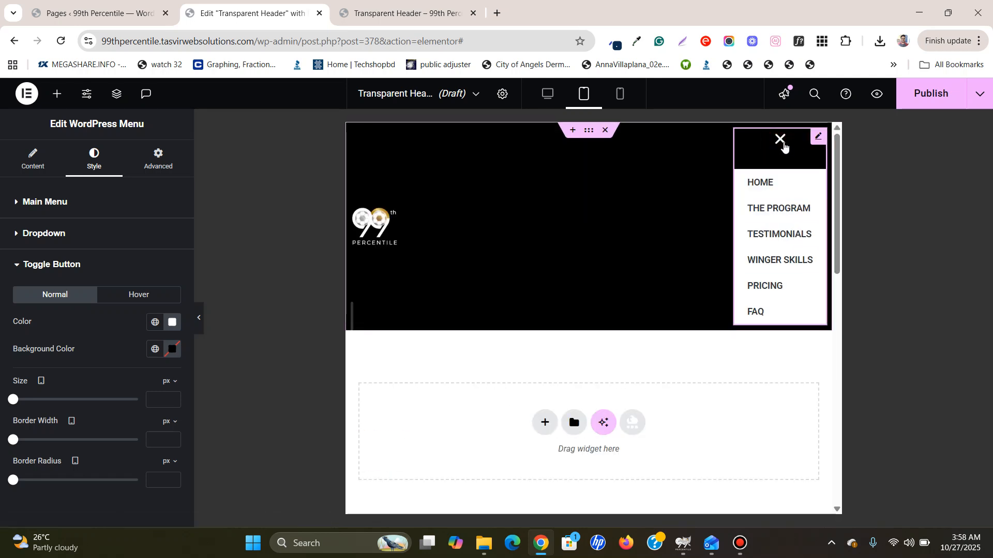
click(780, 138)
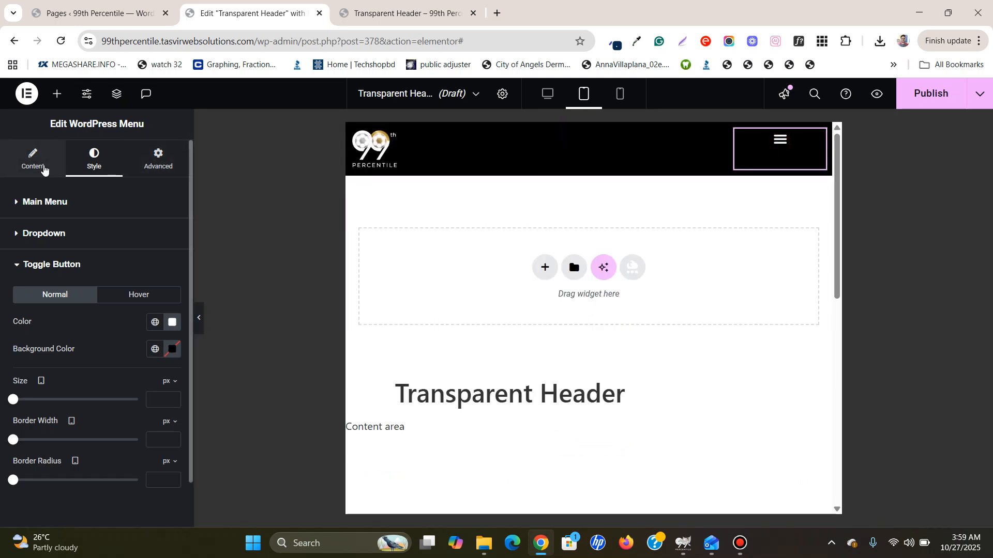
click(33, 158)
scroll(135, 453, down, 1)
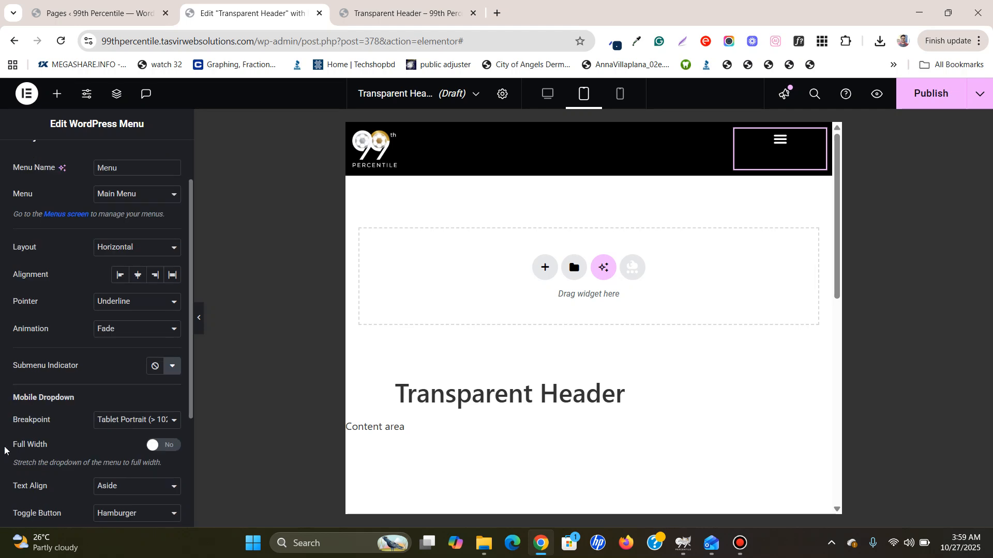
click(163, 445)
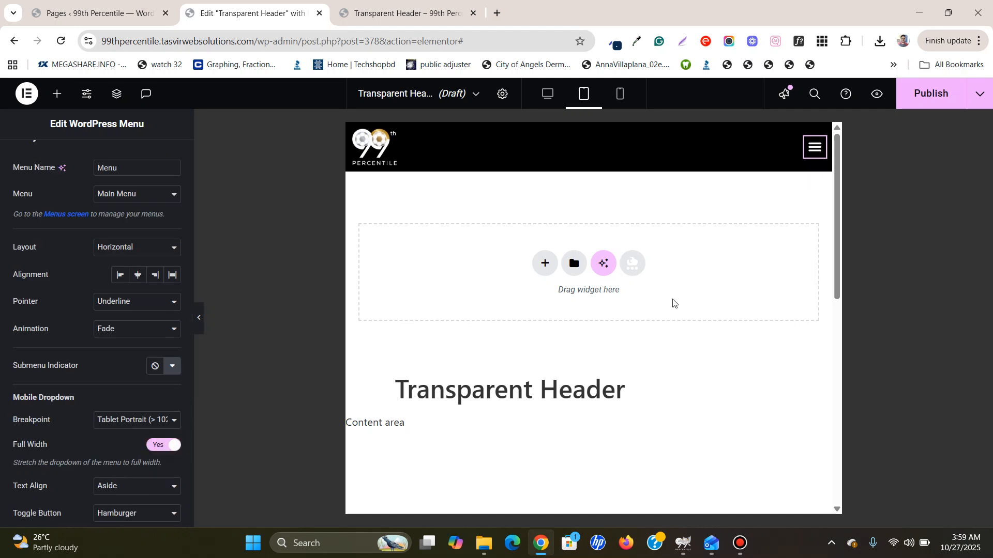
click(809, 149)
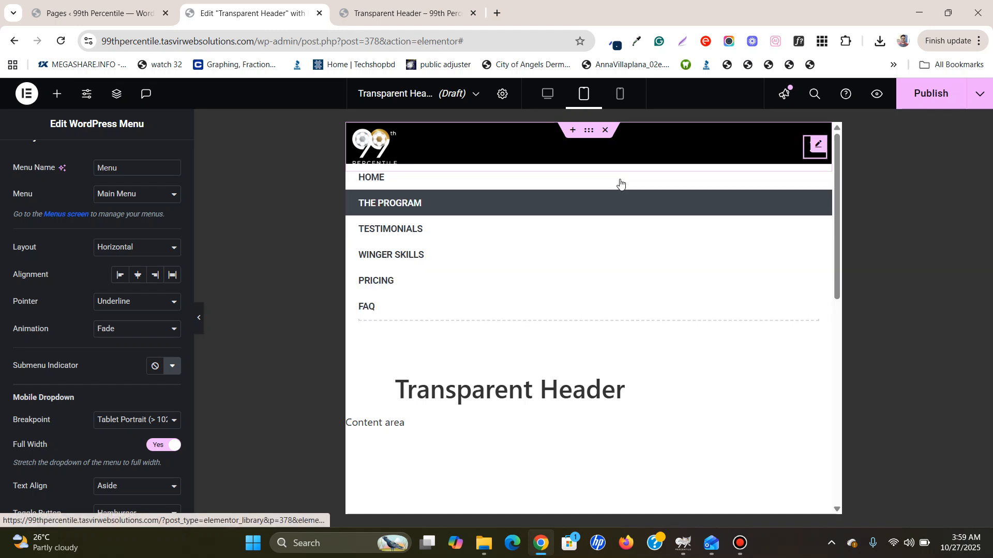
click(807, 154)
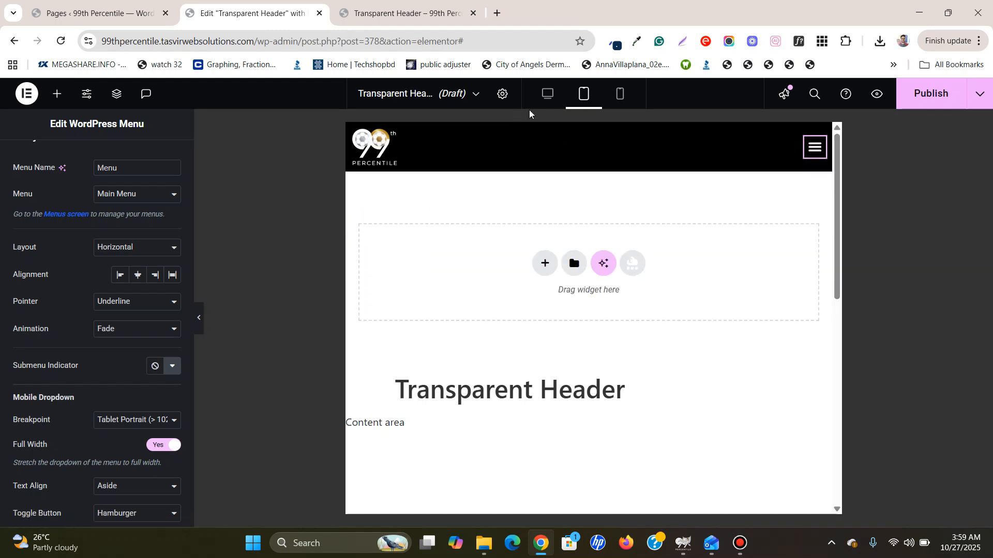
Preview the header at mobile size, opening and closing its menu, and return to the desktop view.
click(618, 99)
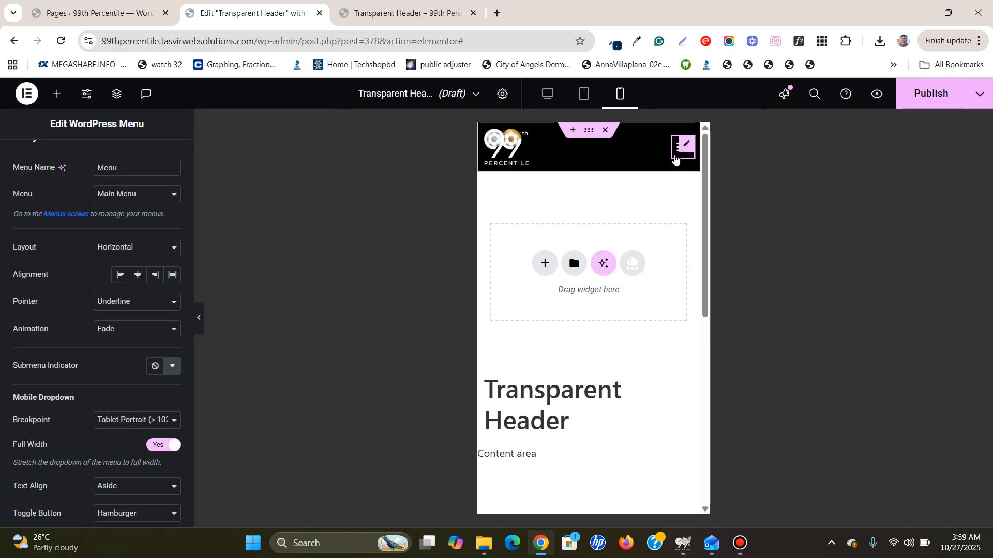
click(674, 155)
click(676, 147)
click(549, 95)
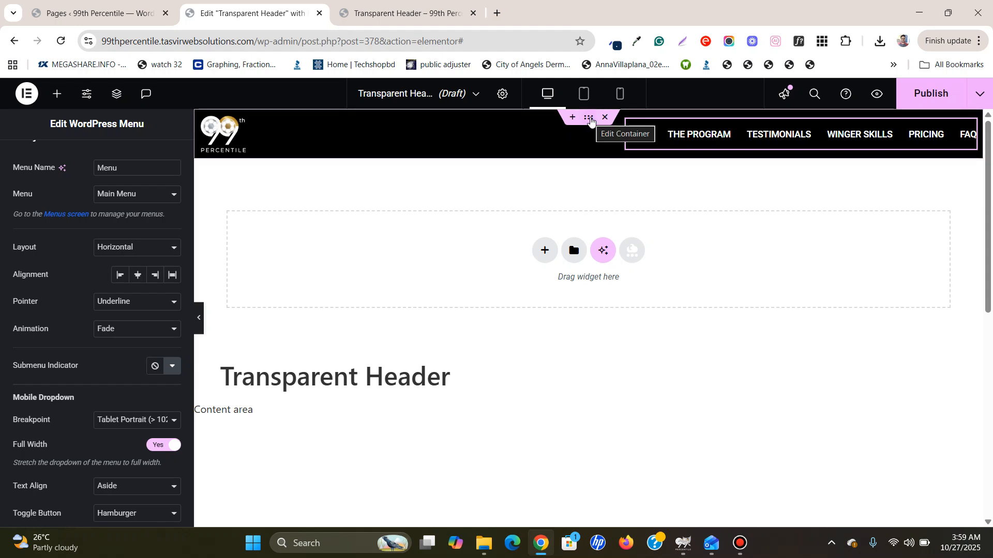
Set the header container's minimum height to 80 px.
click(590, 119)
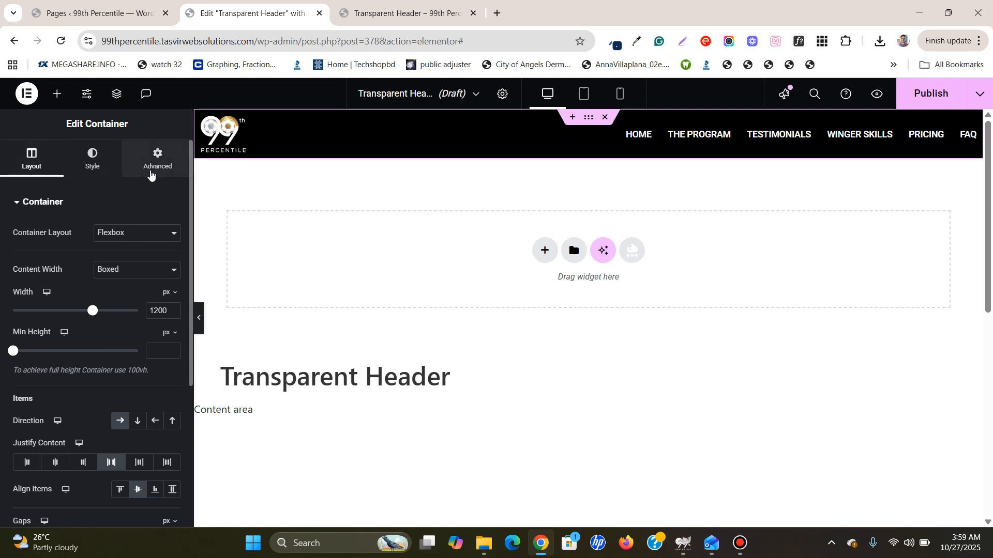
scroll(126, 326, down, 3)
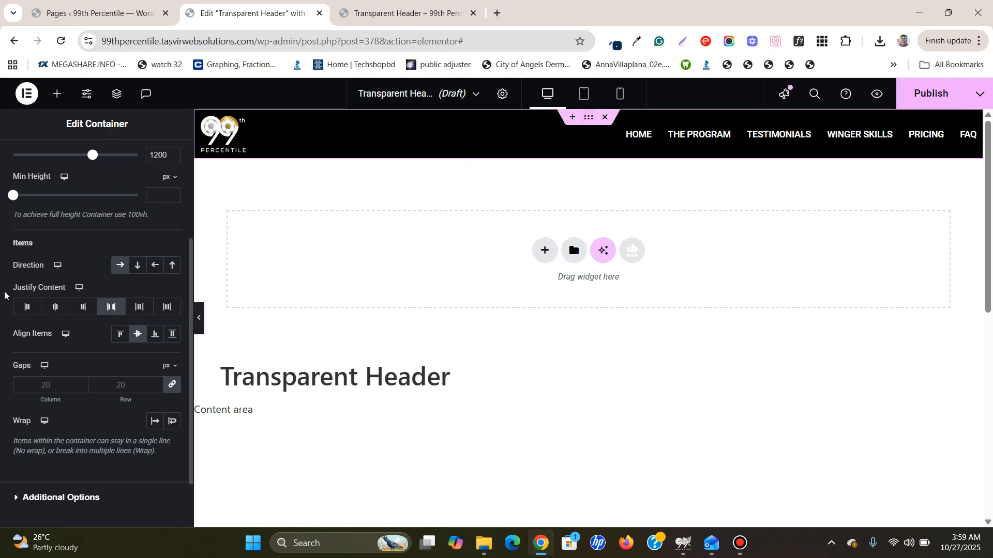
scroll(4, 295, up, 3)
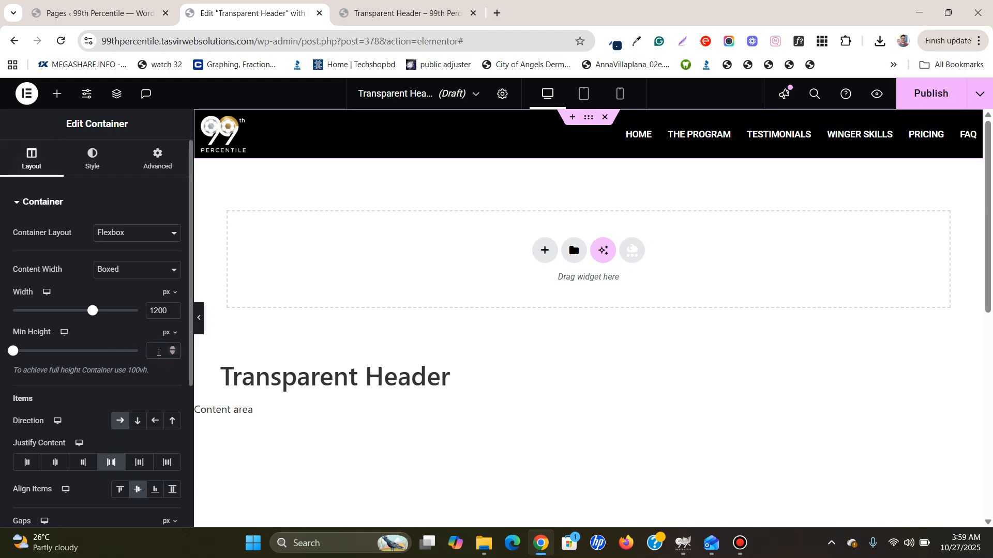
text(0)
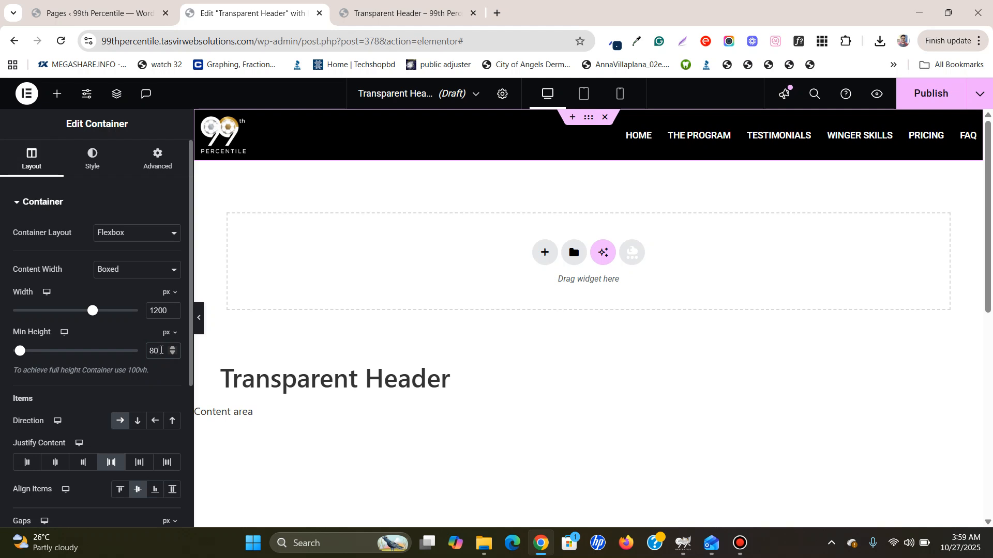
click(169, 350)
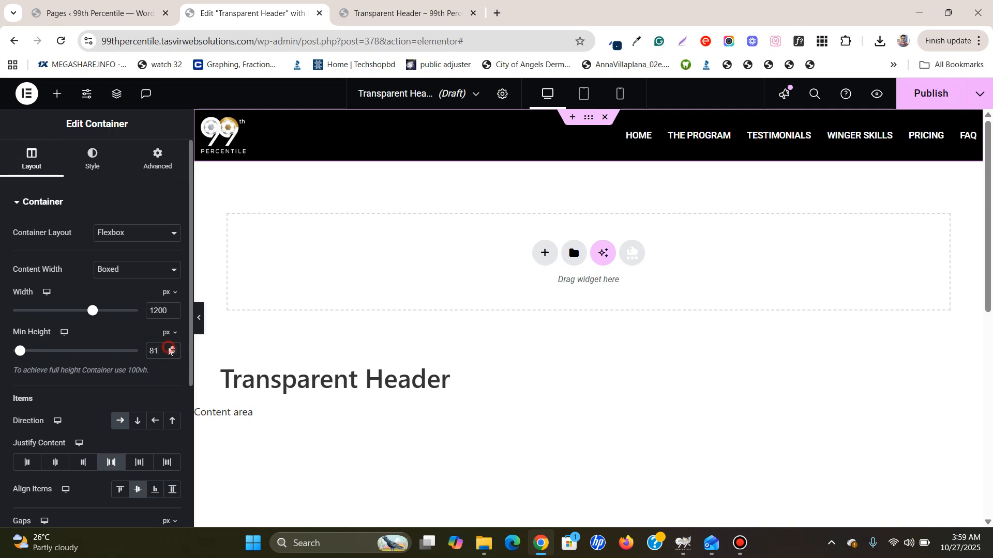
click(172, 353)
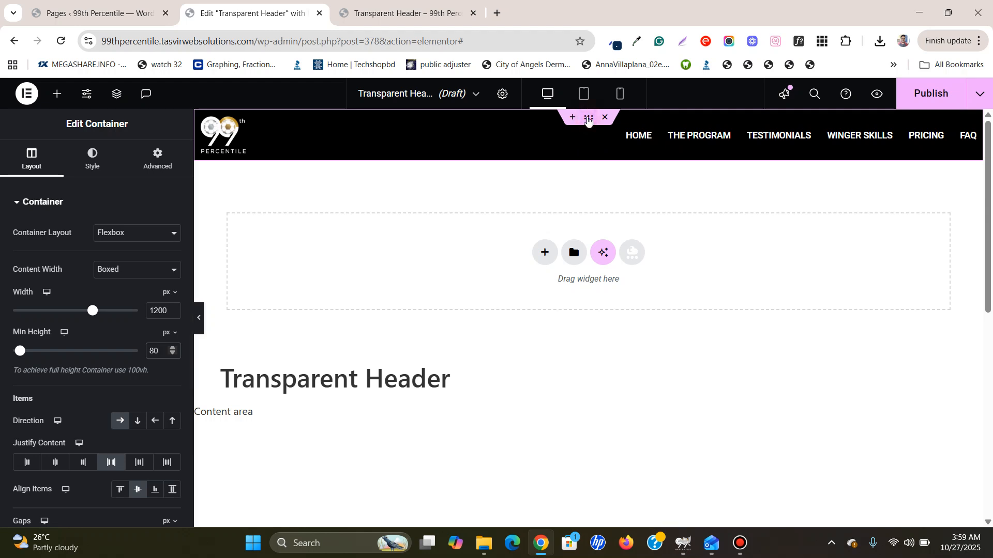
Give the header container a bottom margin of -80 px, leaving its other margins at 0.
click(176, 168)
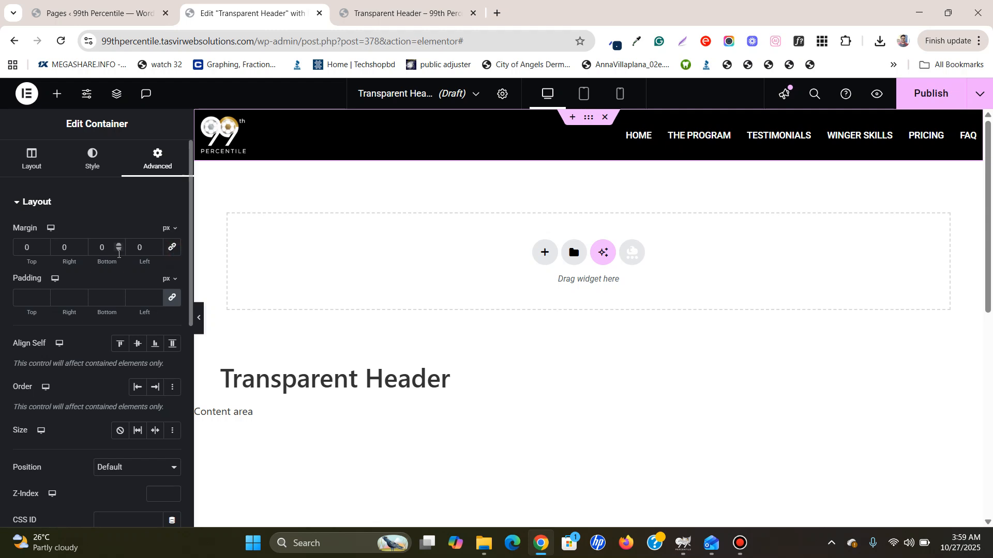
click(120, 252)
click(120, 251)
click(120, 252)
click(120, 252)
click(120, 252)
click(120, 252)
click(120, 252)
click(120, 252)
text(0)
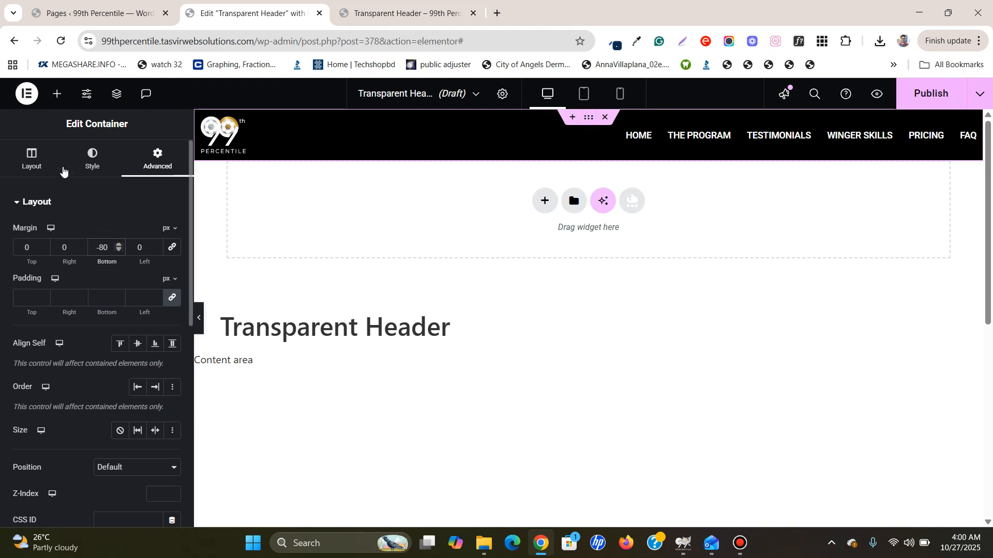
Make the header container's black background colour fully transparent.
click(93, 158)
click(176, 296)
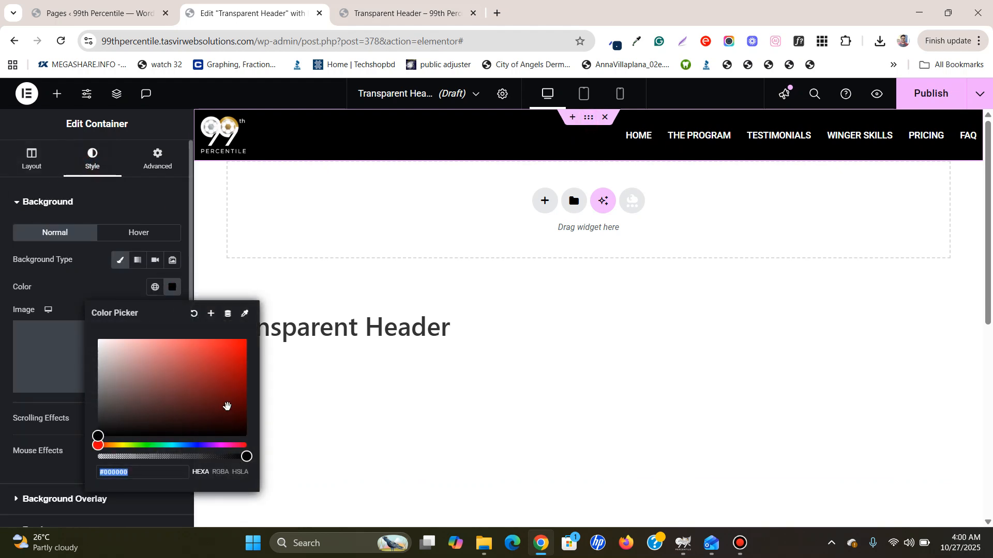
drag(247, 458, 42, 464)
click(75, 287)
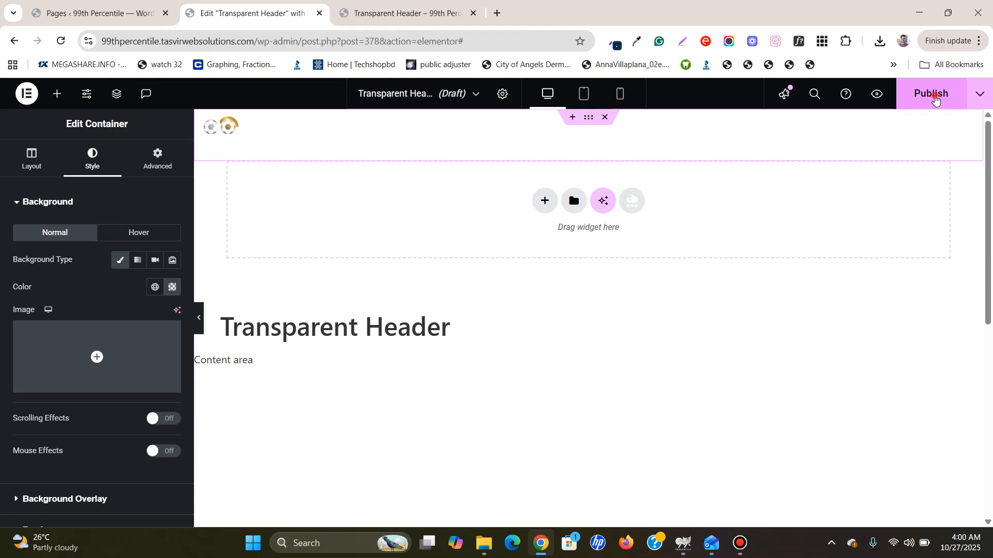
Publish the header template with a display condition that includes the entire site.
click(935, 96)
click(518, 383)
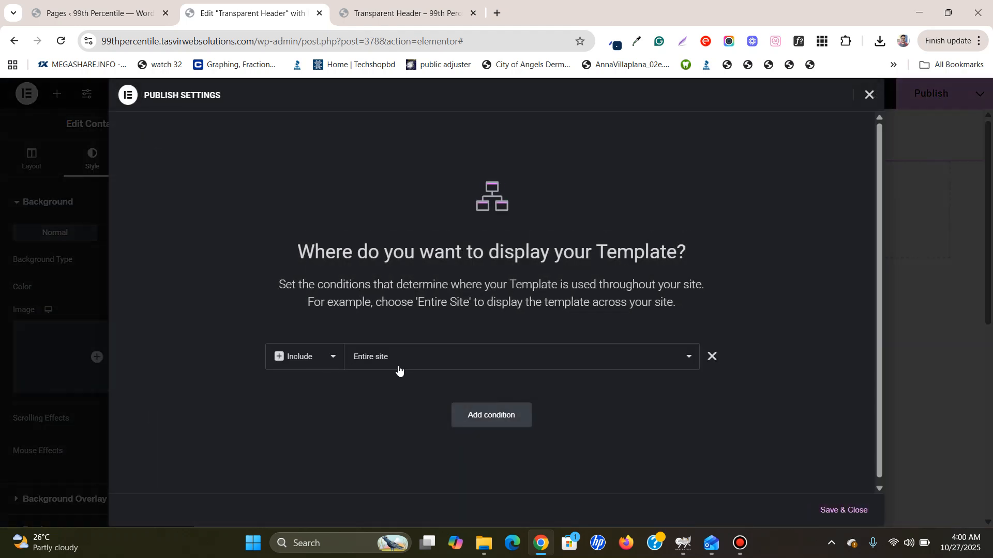
click(872, 517)
Reload the live Transparent Header page to check the published header over the hero section.
click(362, 14)
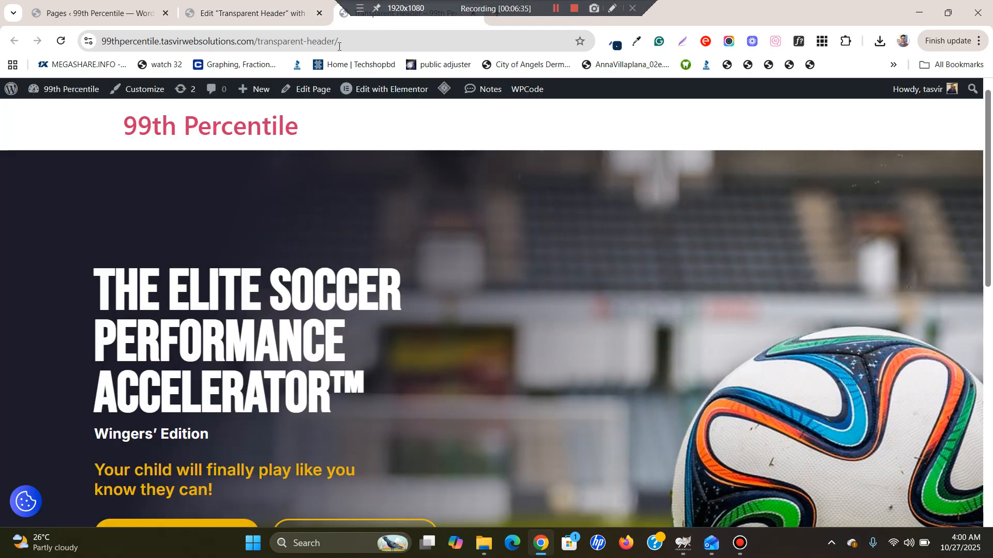
click(268, 16)
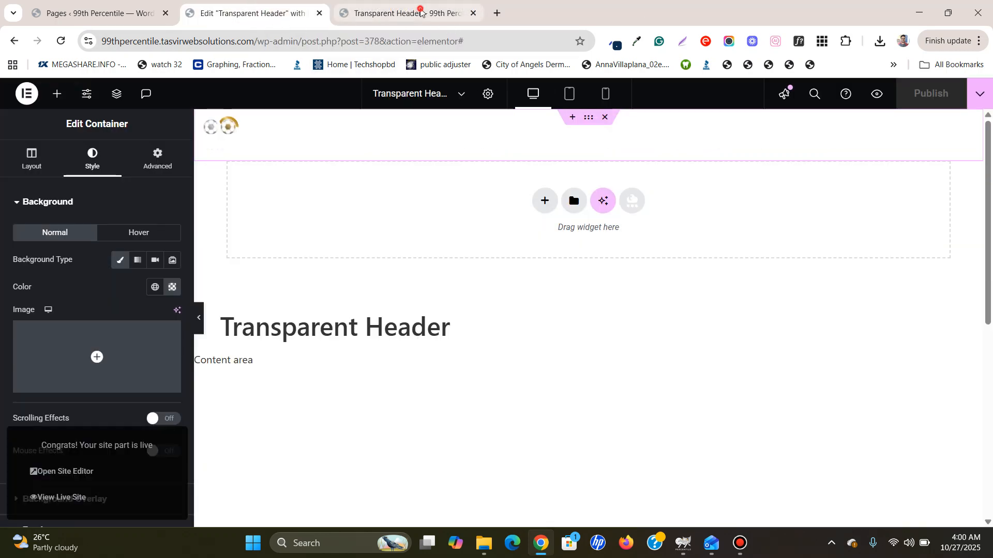
click(420, 10)
click(64, 45)
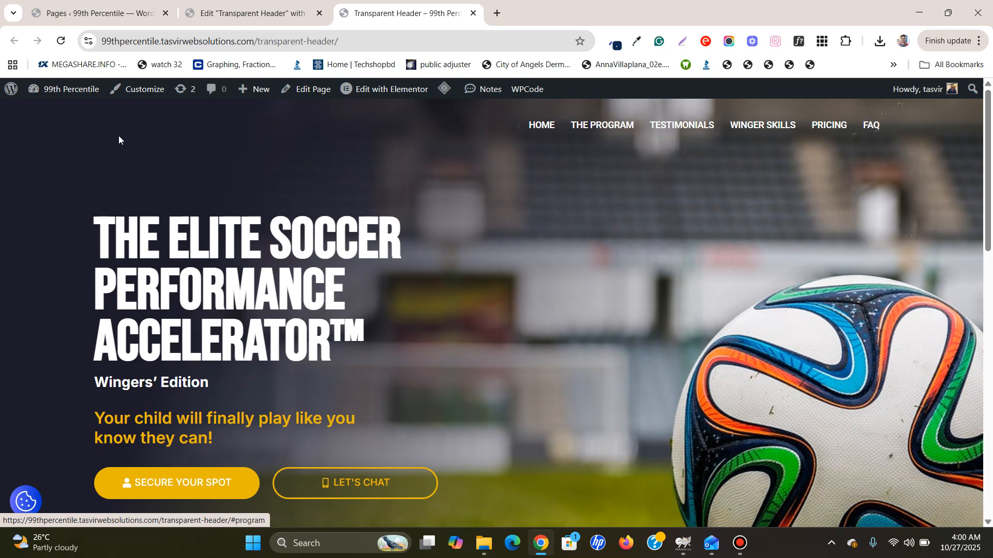
Return to the header template, set the header container's Z-Index to 10 and publish the change.
click(252, 3)
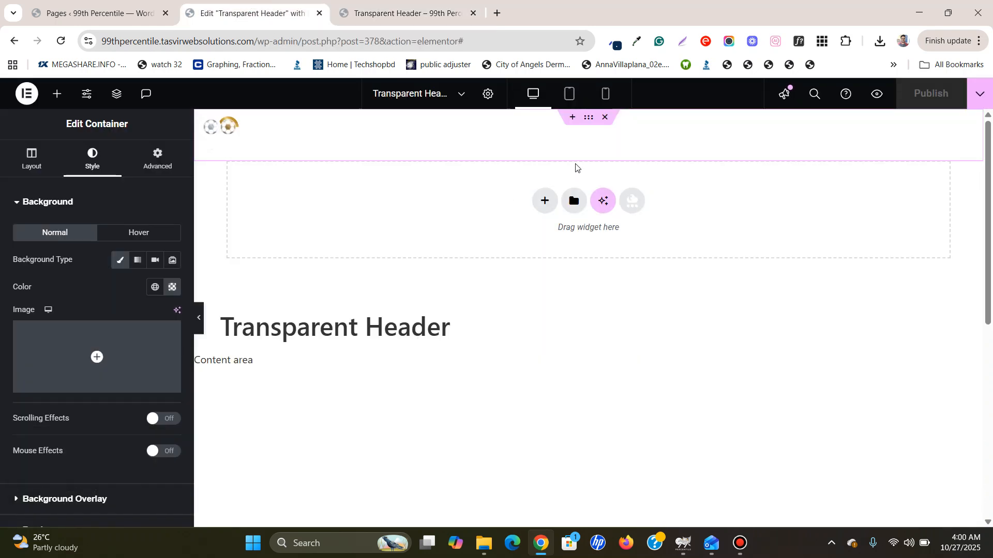
click(588, 119)
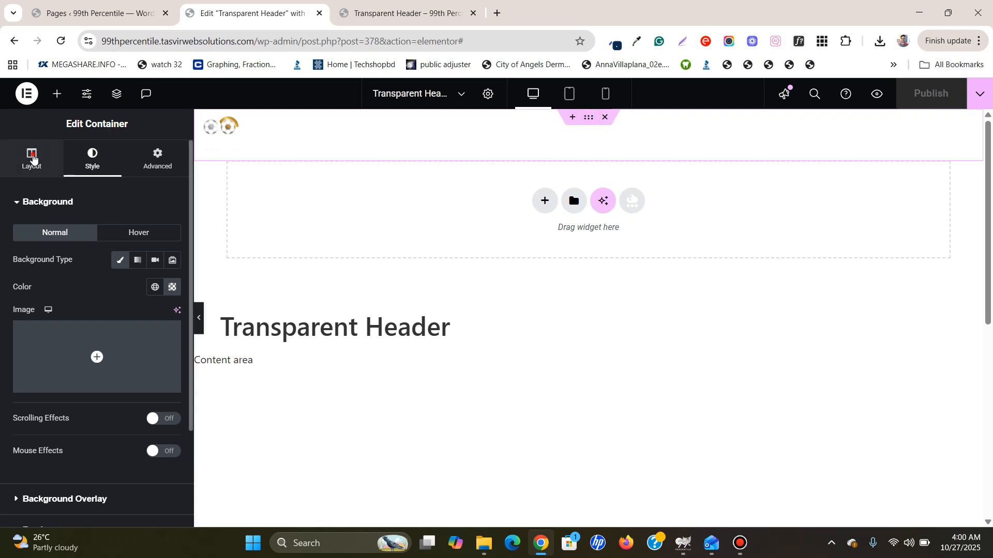
click(31, 158)
scroll(138, 336, down, 3)
scroll(142, 347, up, 5)
click(157, 155)
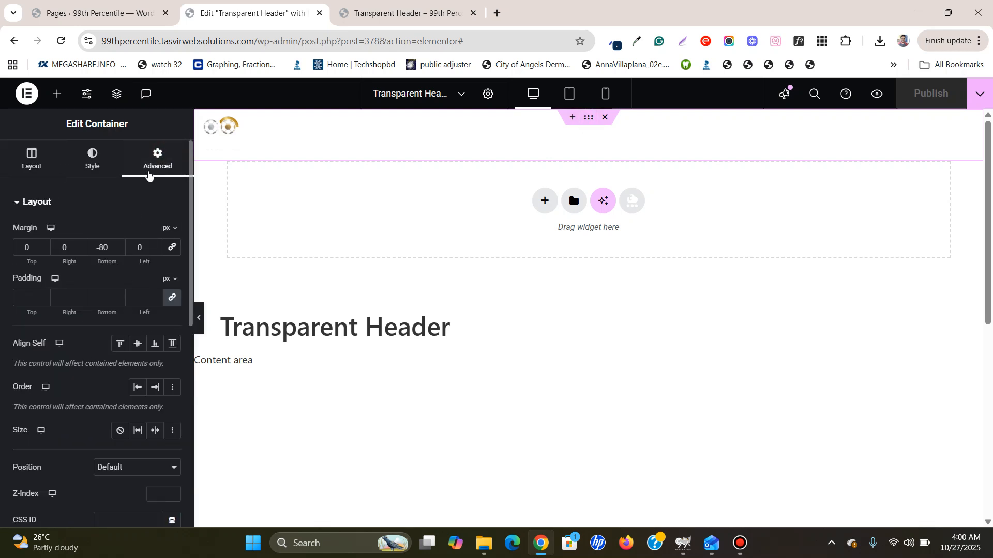
scroll(145, 439, down, 1)
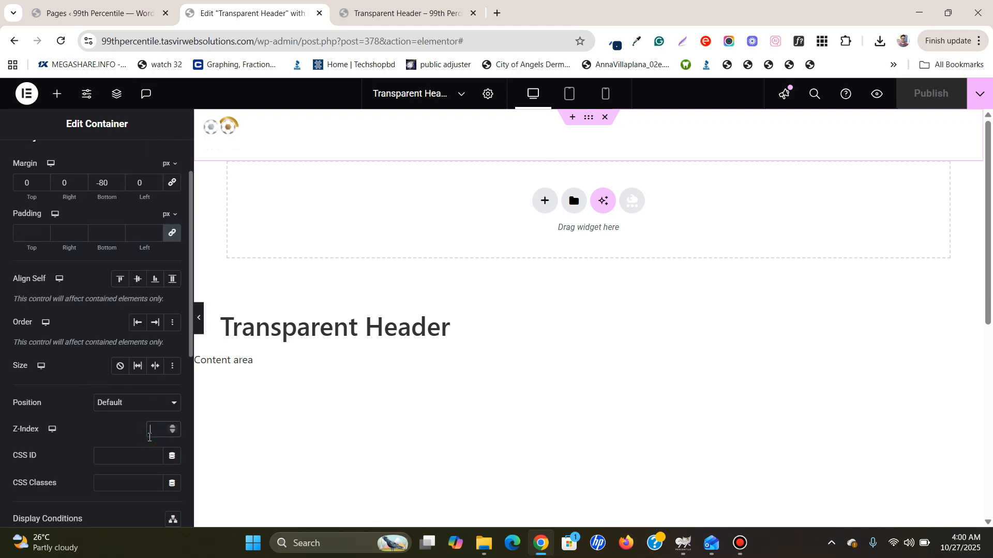
text(10)
click(910, 94)
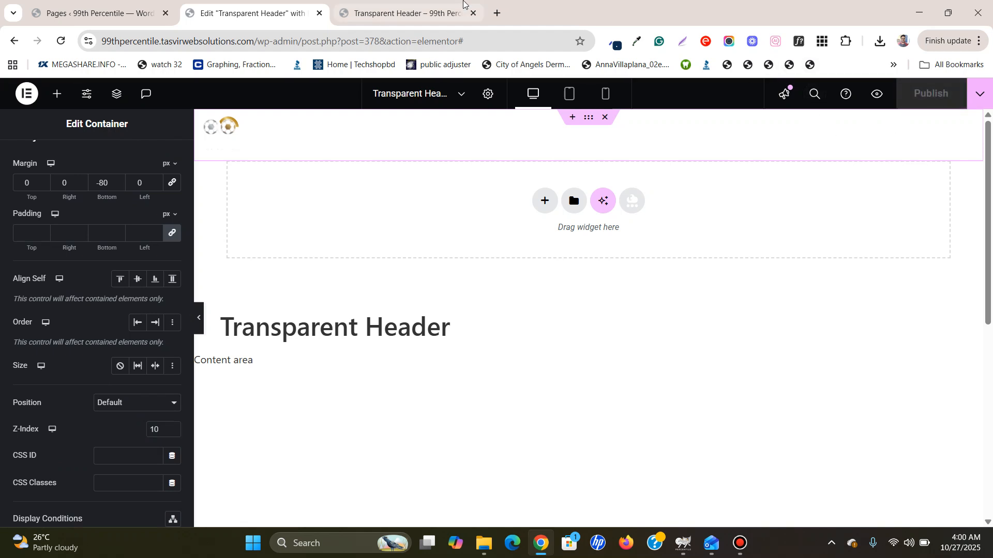
Reload the live page and inspect it at iPhone 14 Pro Max size, opening and closing the header menu.
click(458, 7)
click(62, 44)
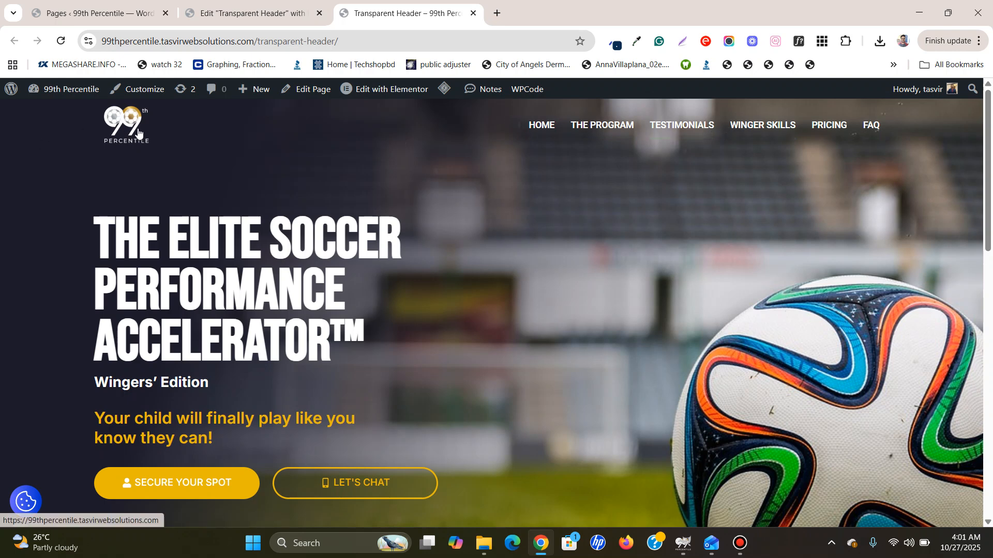
right_click(422, 177)
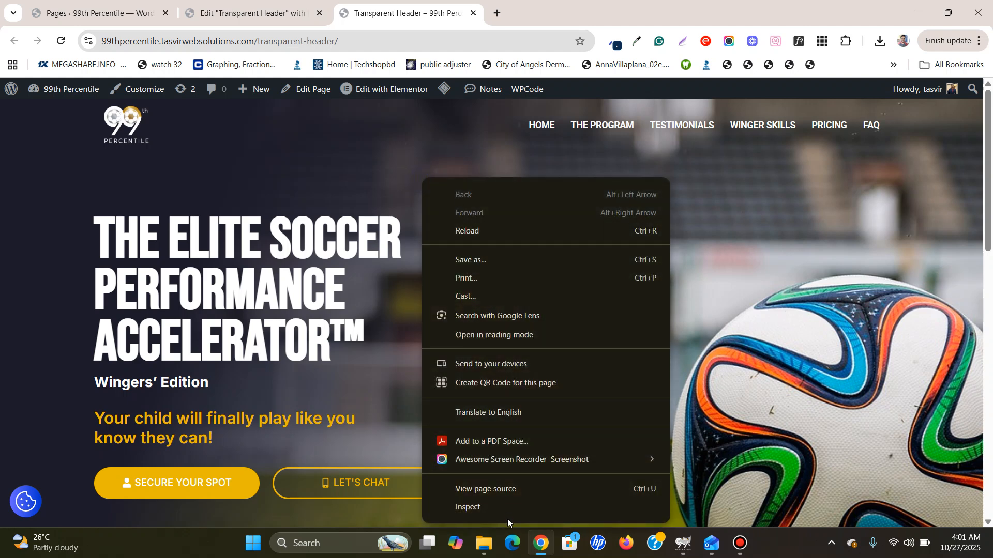
click(506, 510)
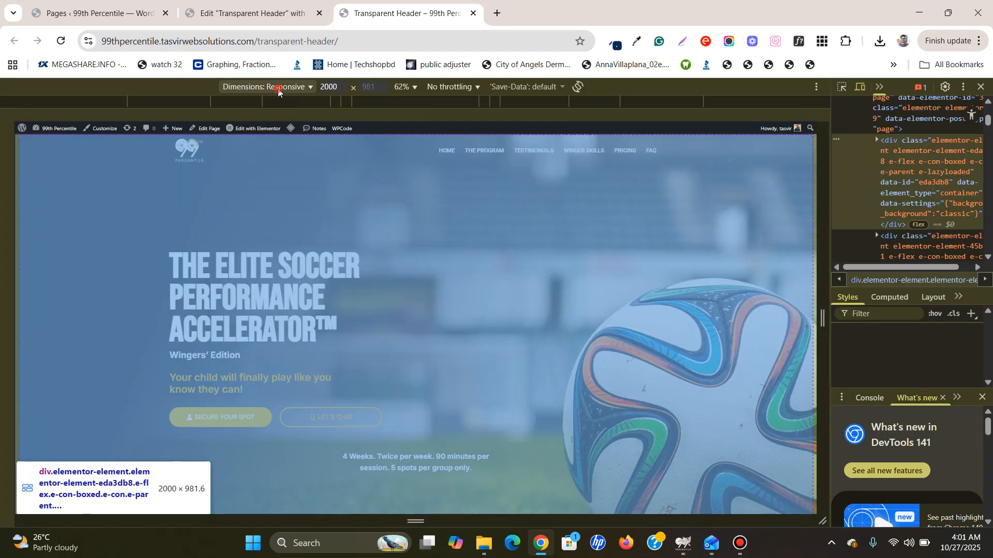
click(275, 91)
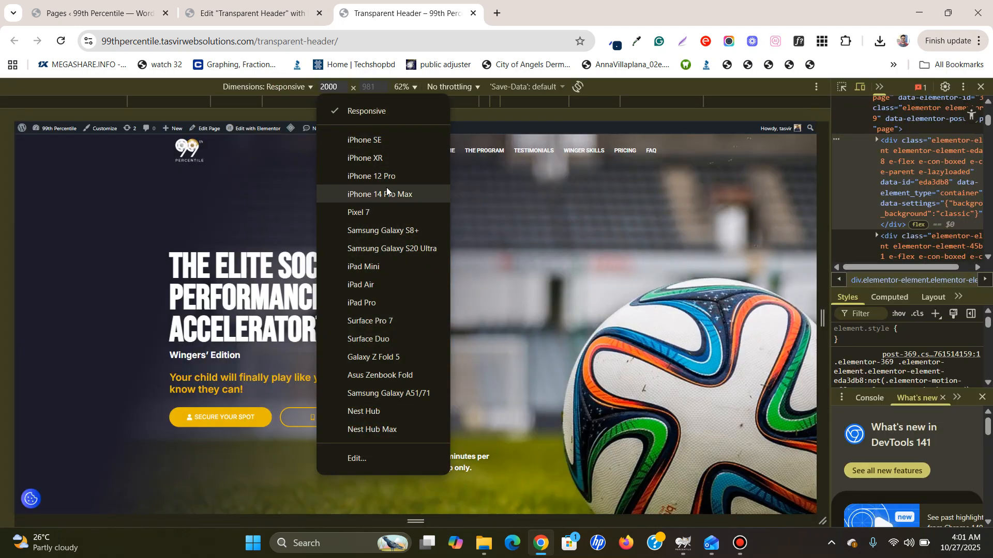
click(386, 188)
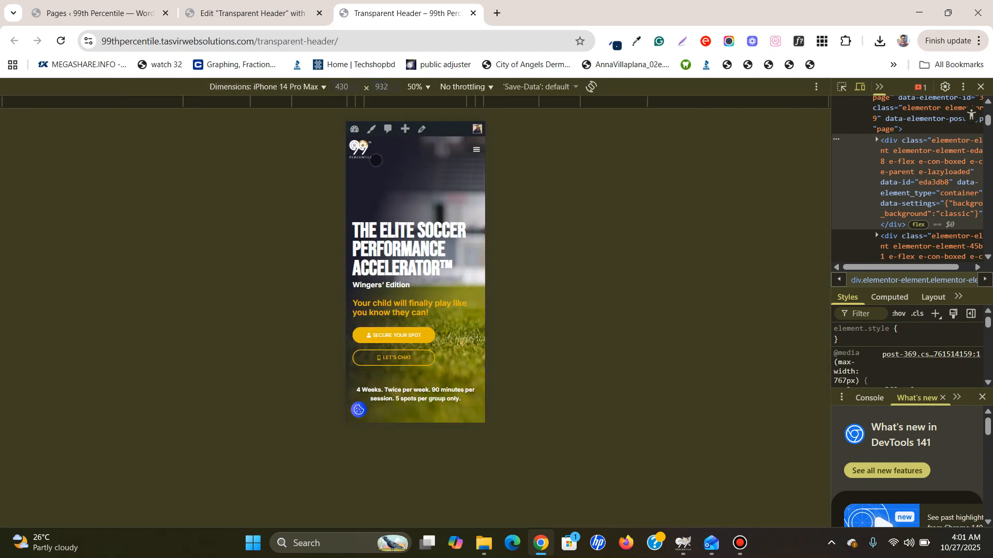
click(477, 150)
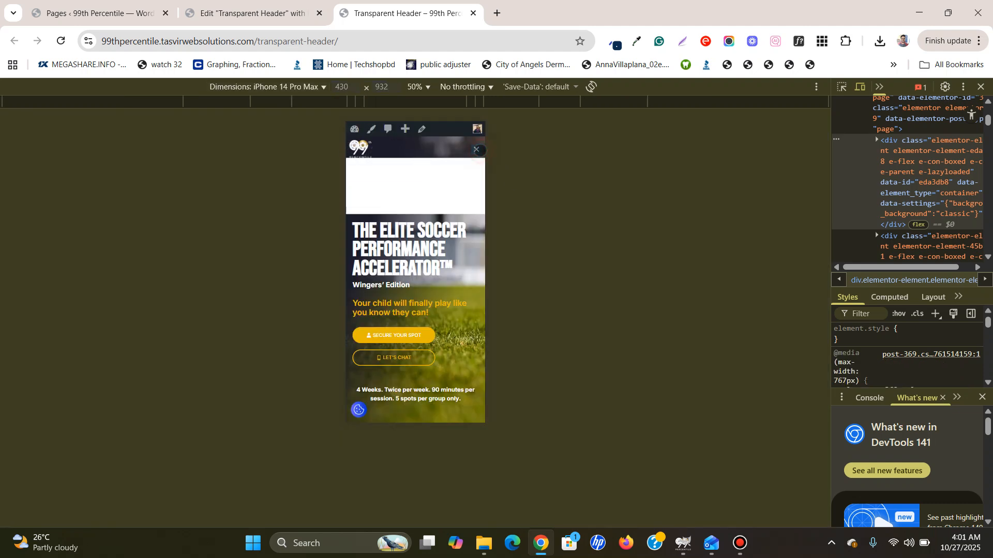
click(477, 150)
scroll(409, 209, down, 1)
scroll(409, 209, down, 5)
scroll(408, 210, up, 6)
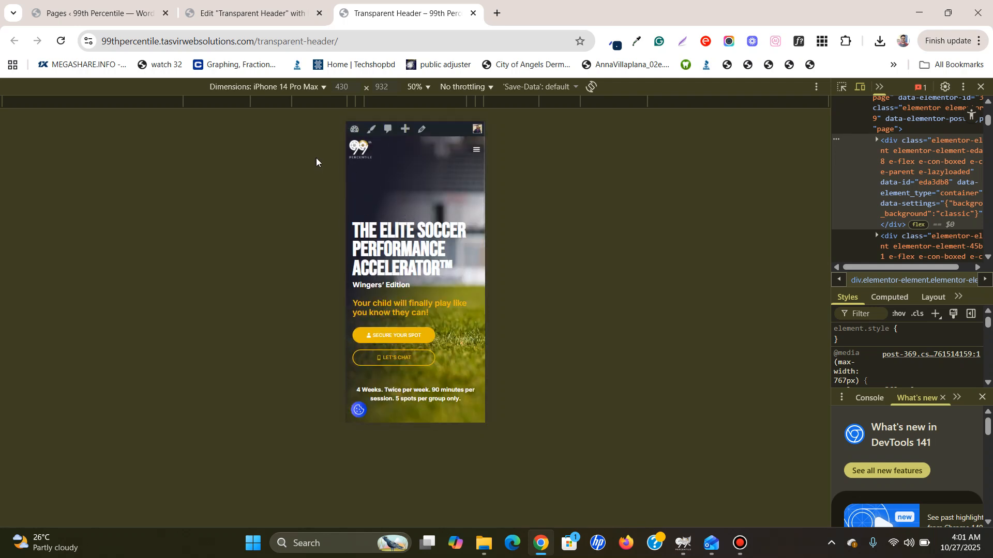
Preview the live page at iPad Air size, try the header's menu toggle, and close the developer tools.
click(321, 87)
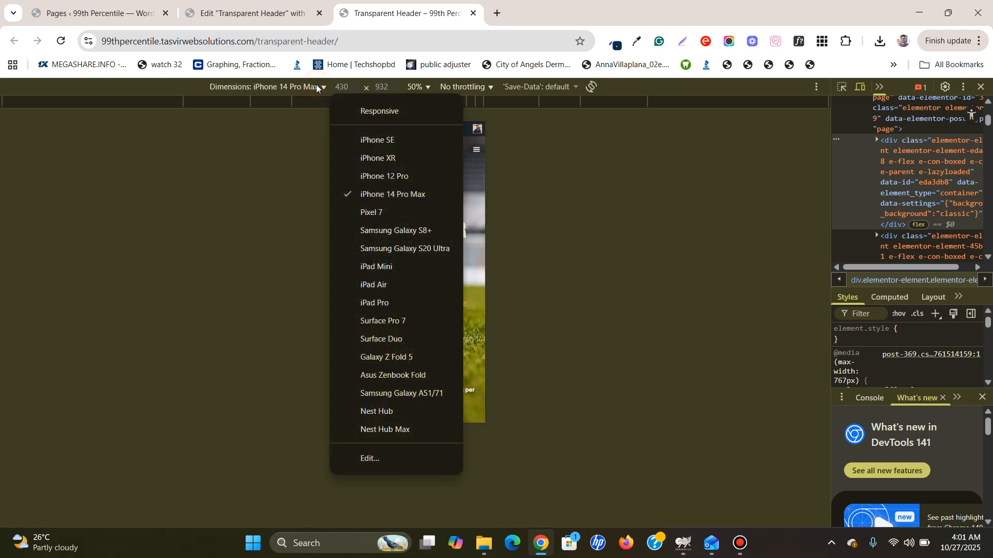
click(384, 284)
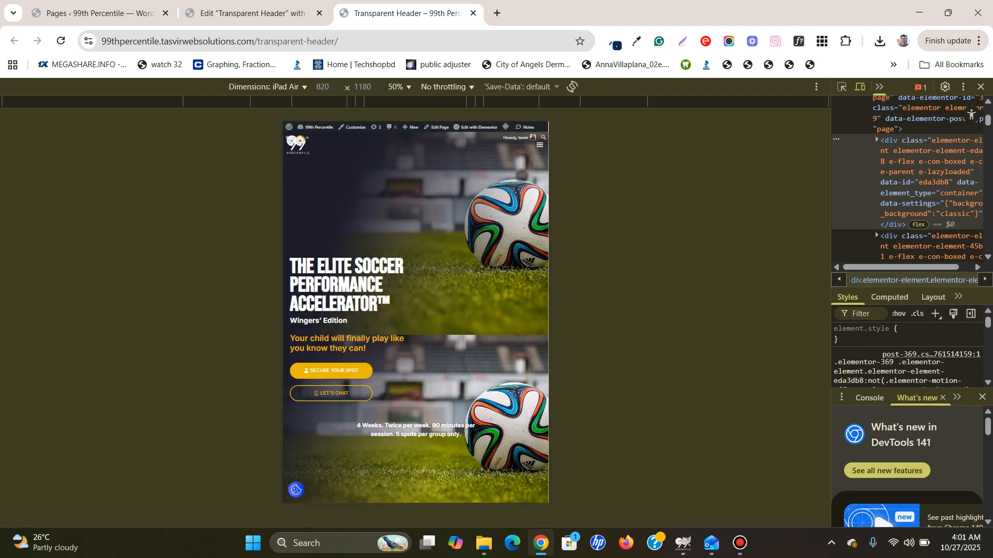
click(540, 149)
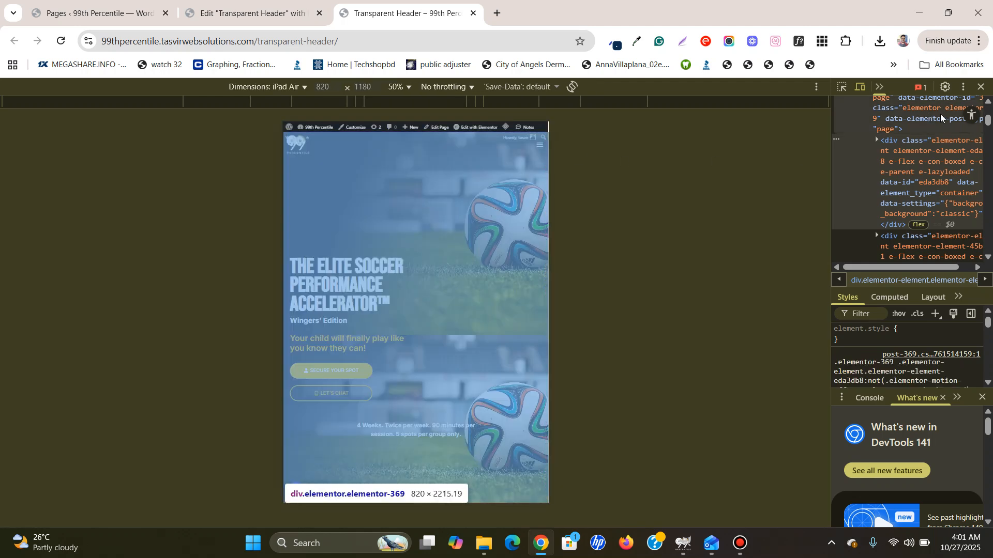
click(981, 86)
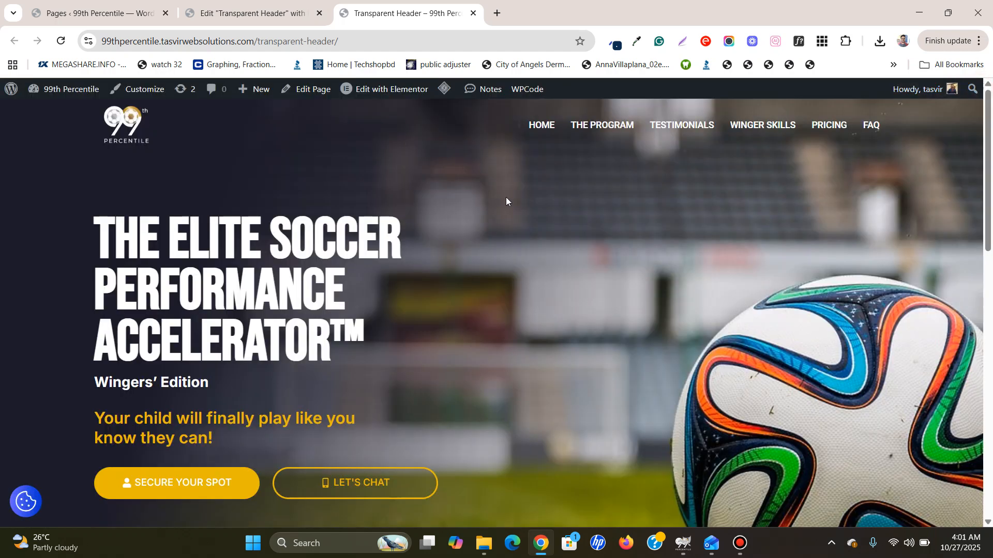